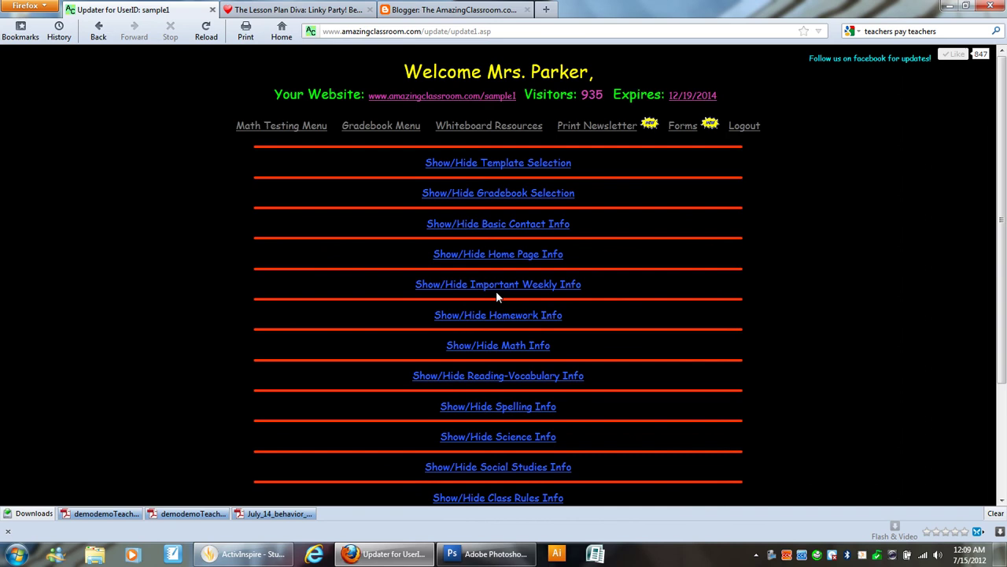
Step: Open Math Testing's Add Students form and change the student count from 1 to 5
click(312, 128)
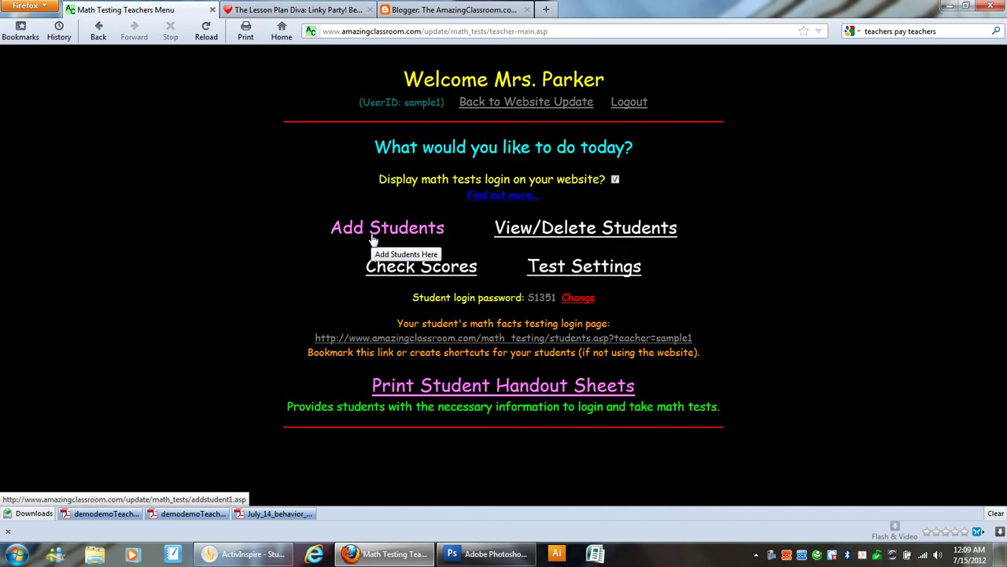
click(373, 233)
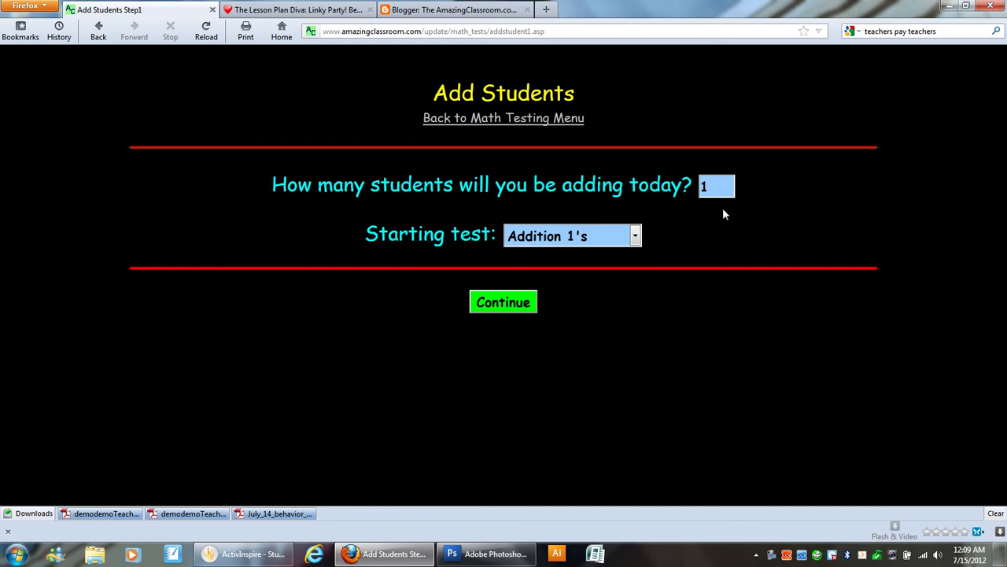
drag(726, 188, 689, 186)
text(5)
Step: Continue to name entry and enter the first two students' first and last names
click(515, 303)
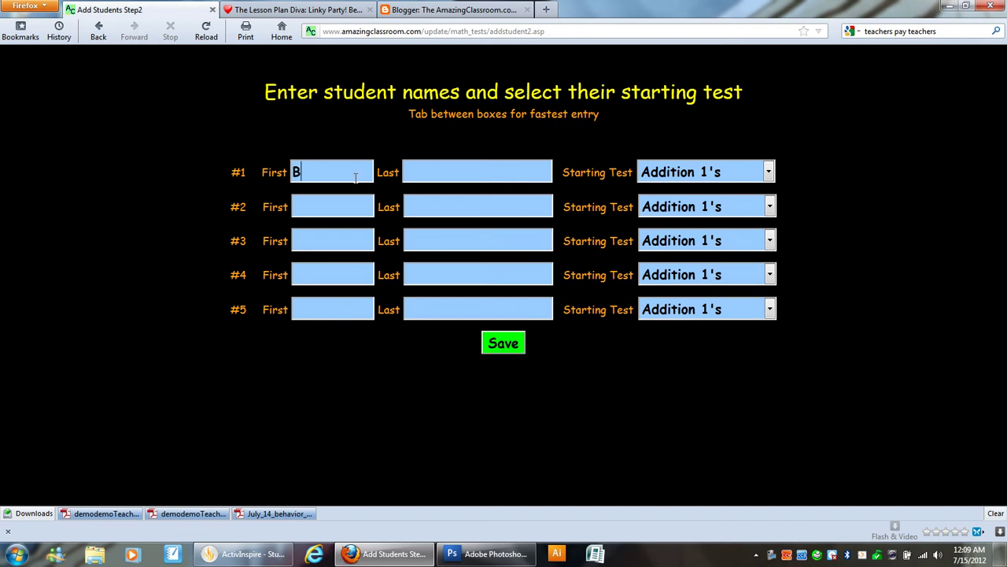
key(Tab)
click(311, 204)
text(Chase)
click(441, 211)
text(Joh)
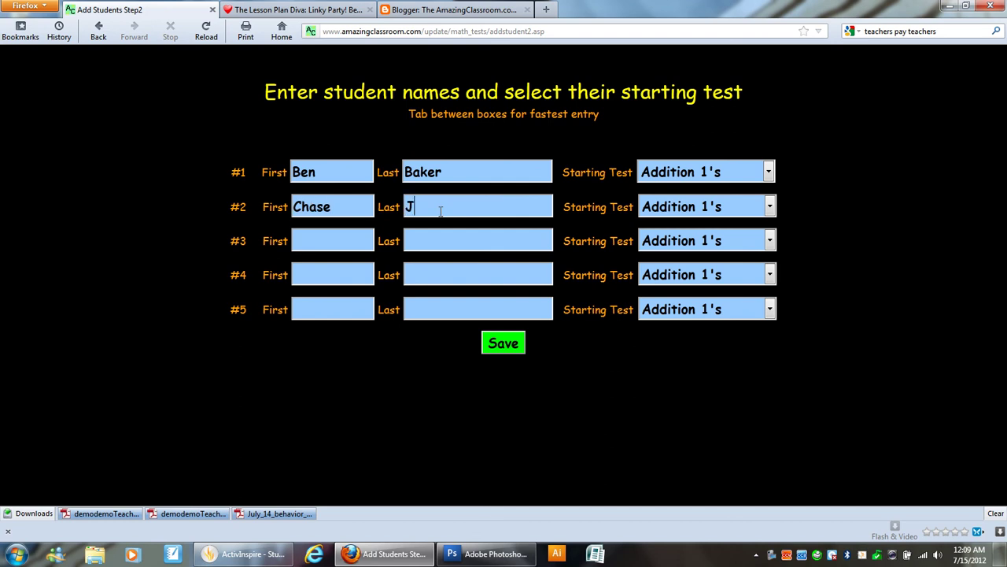
Step: Enter names for the third through fifth students and save all five
click(329, 241)
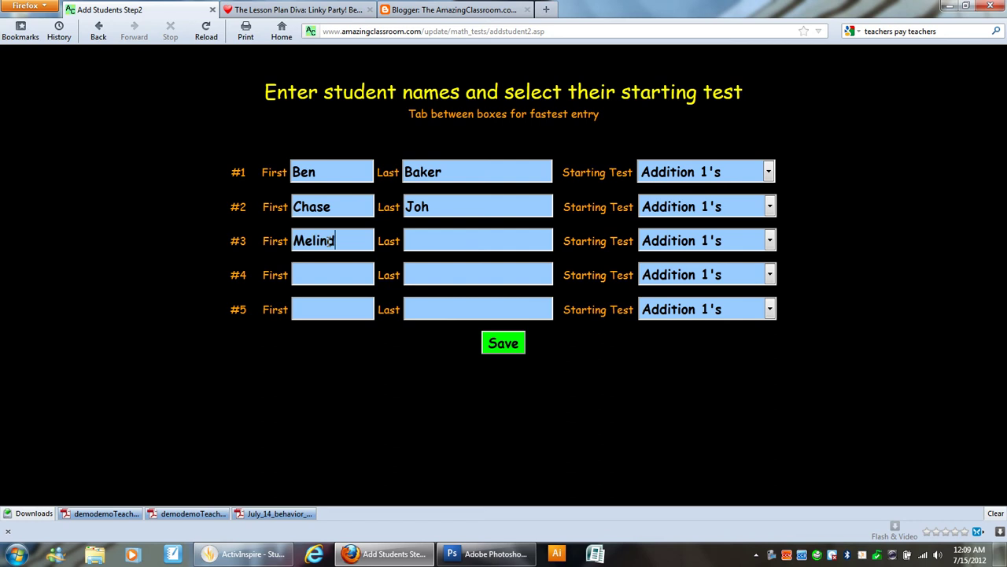
key(Tab)
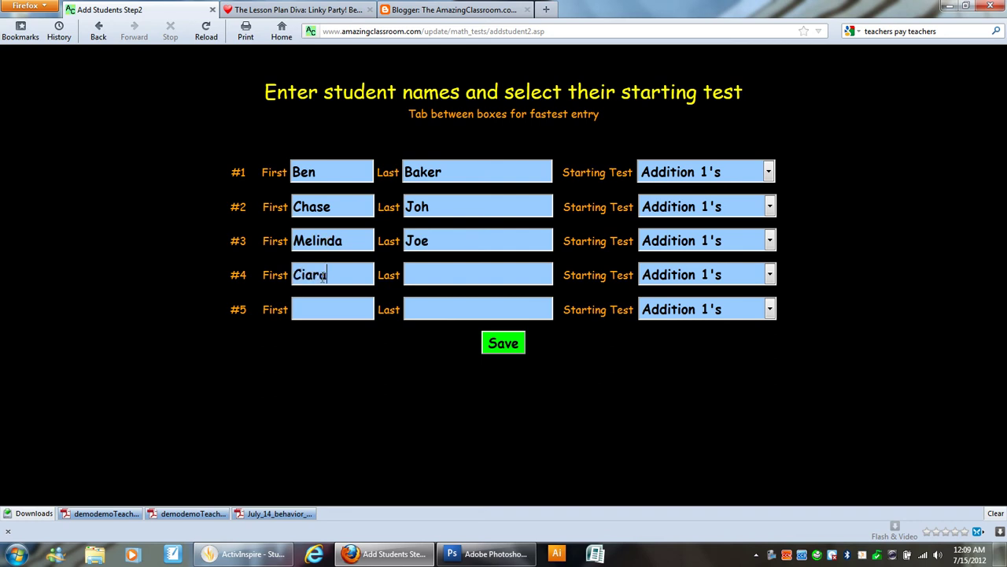
key(Tab)
click(353, 309)
text(heather)
key(BackSpace)
key(BackSpace)
key(BackSpace)
key(BackSpace)
key(BackSpace)
key(BackSpace)
key(BackSpace)
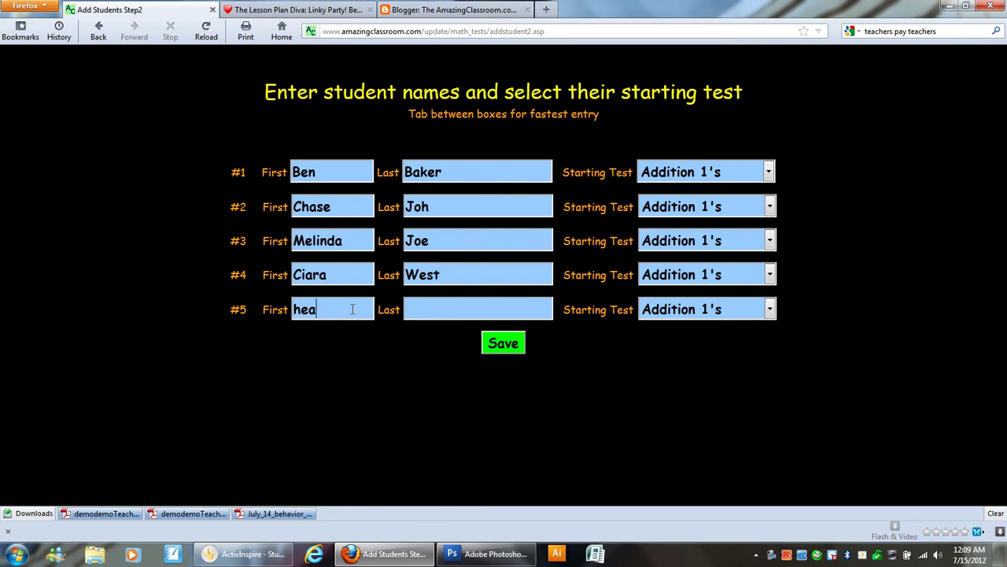
key(Tab)
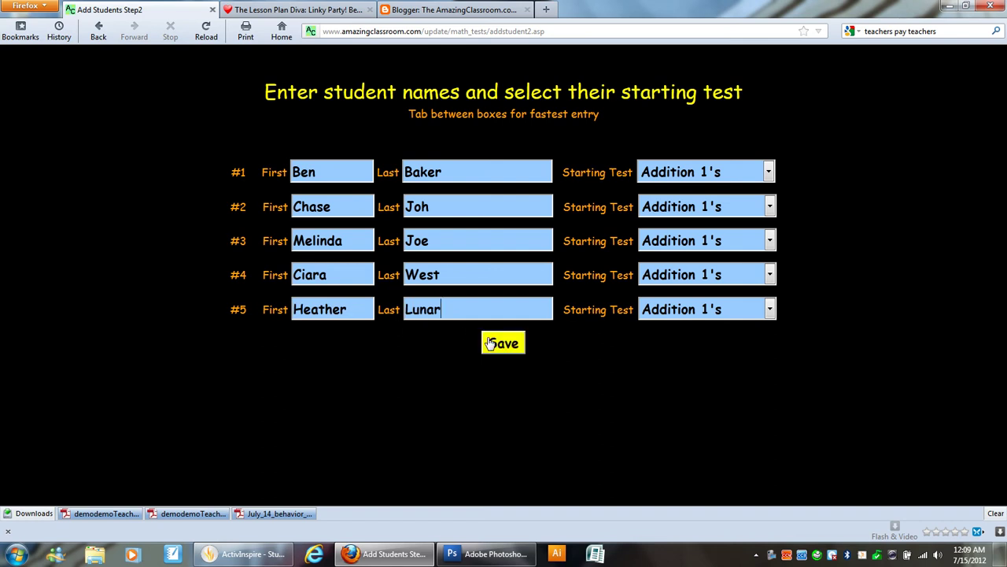
click(507, 353)
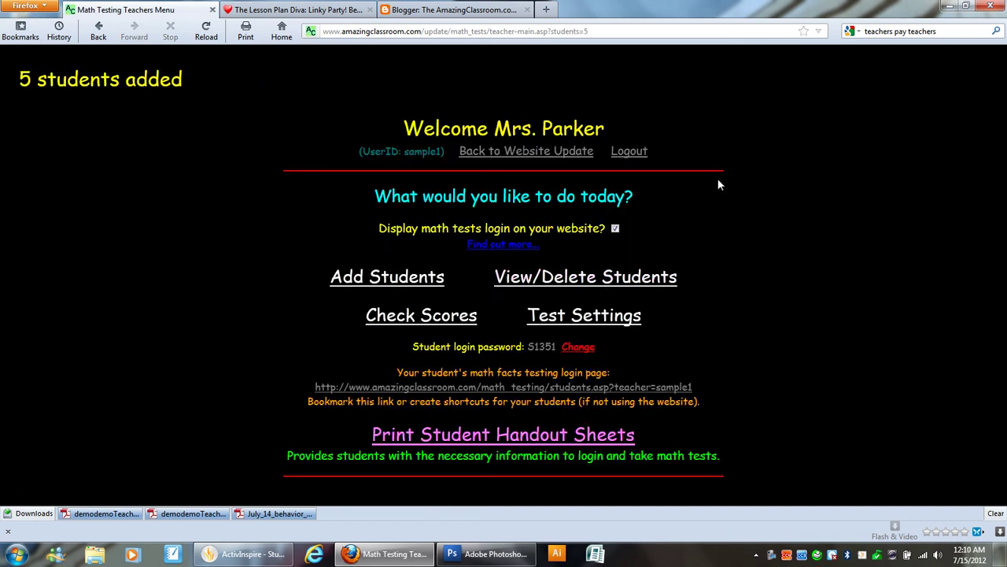
Step: Go back to Website Update and open the Forms creator, checking the Select a form list
click(570, 152)
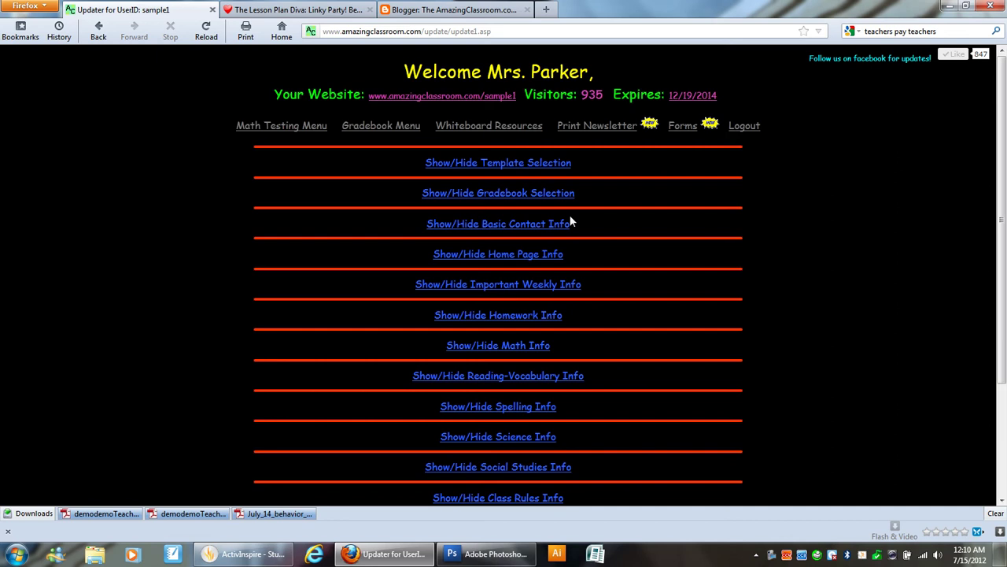
click(682, 126)
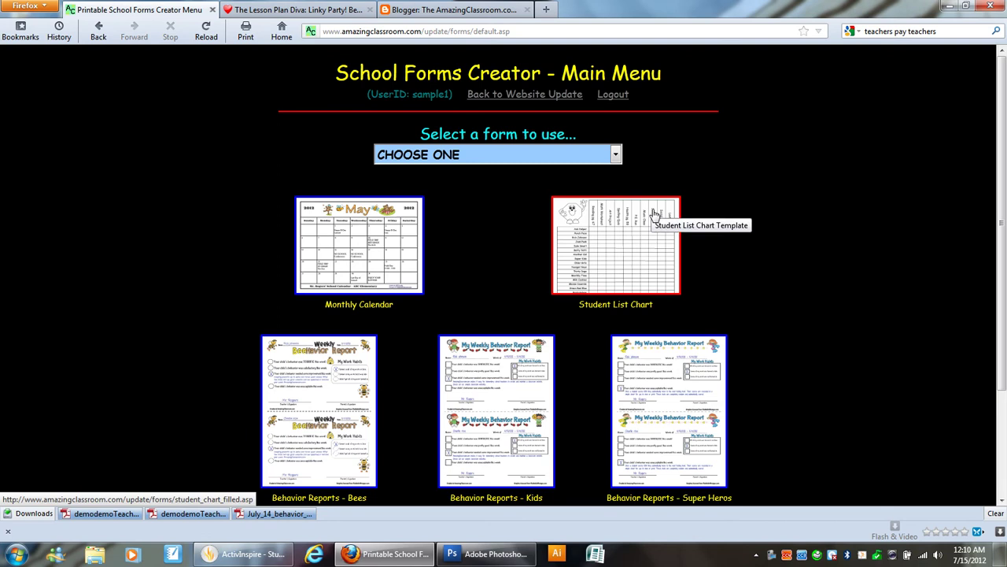
click(616, 155)
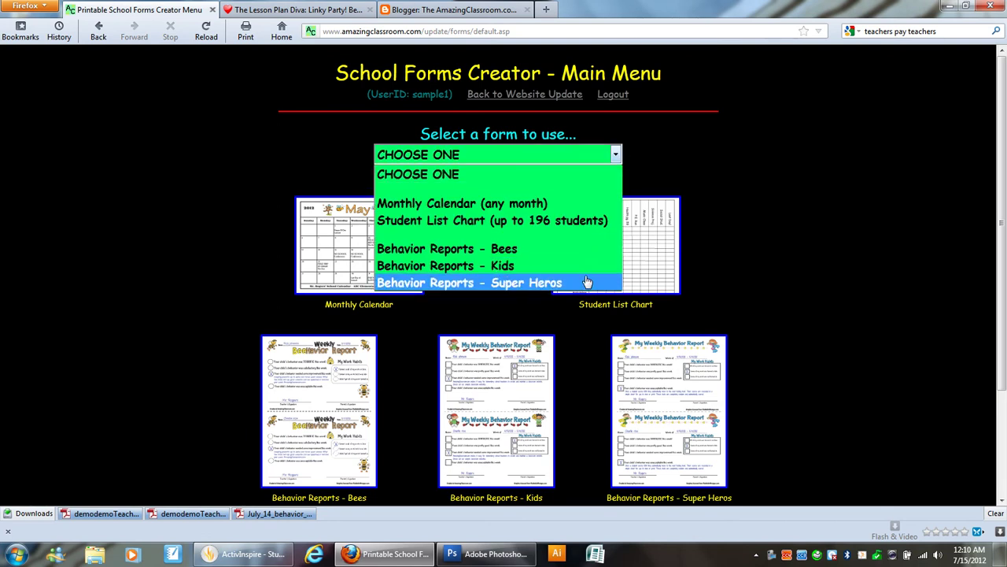
click(685, 164)
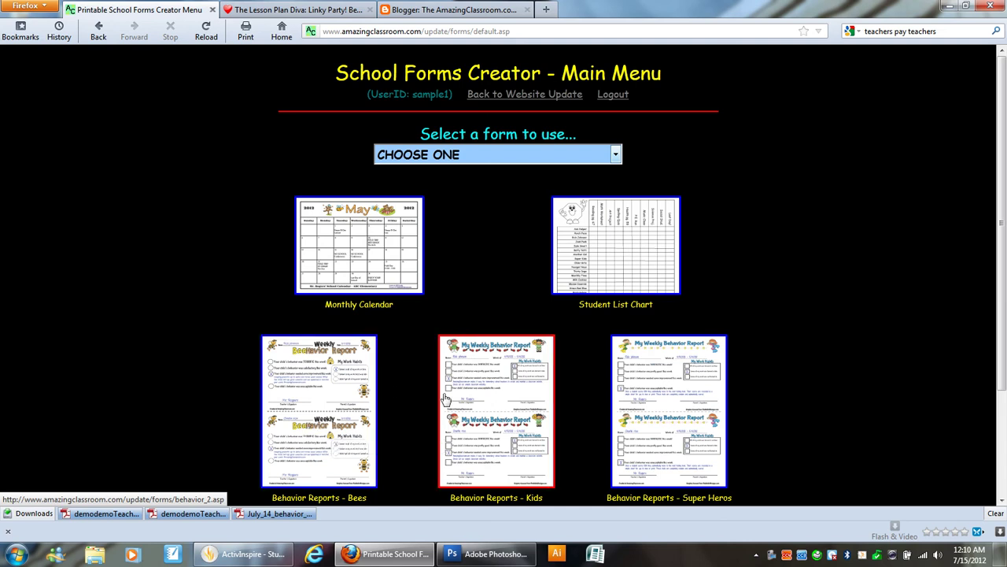
Step: Open the Behavior Reports - Kids form and scroll through the pre-filled student reports
click(492, 393)
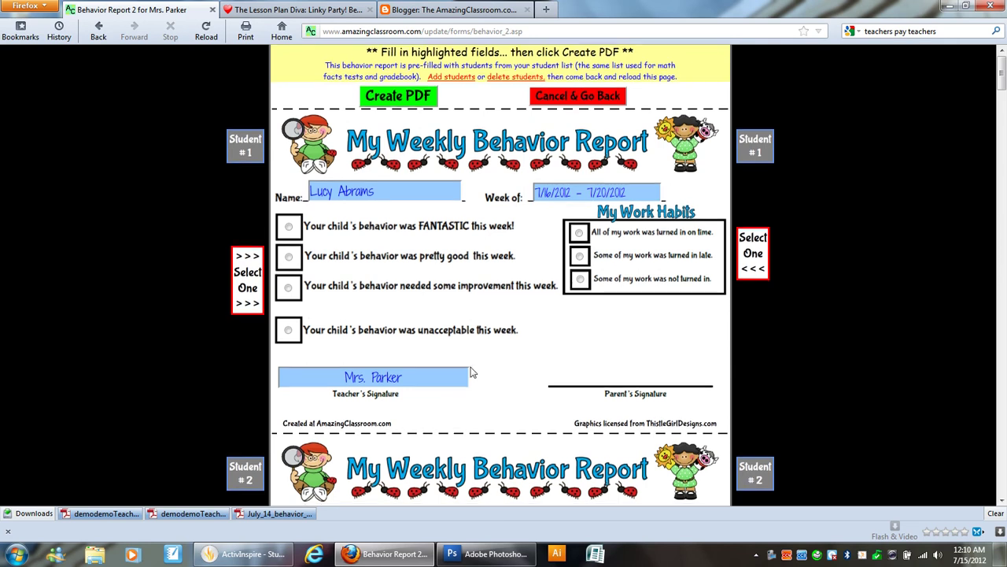
scroll(471, 373, down, 10)
scroll(471, 370, up, 10)
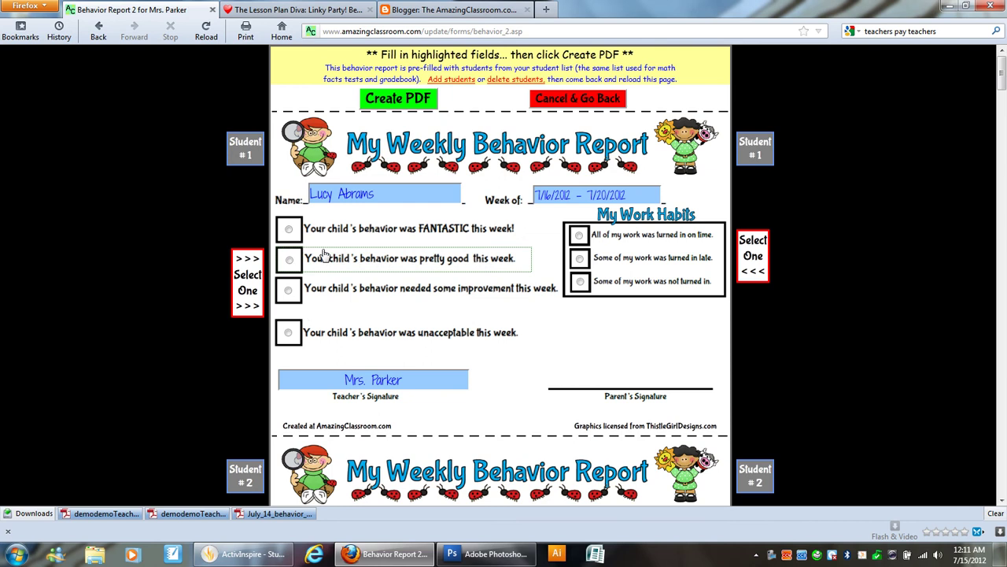
Step: Rate students #1–#3 FANTASTIC behavior with all work on time
click(301, 237)
click(289, 229)
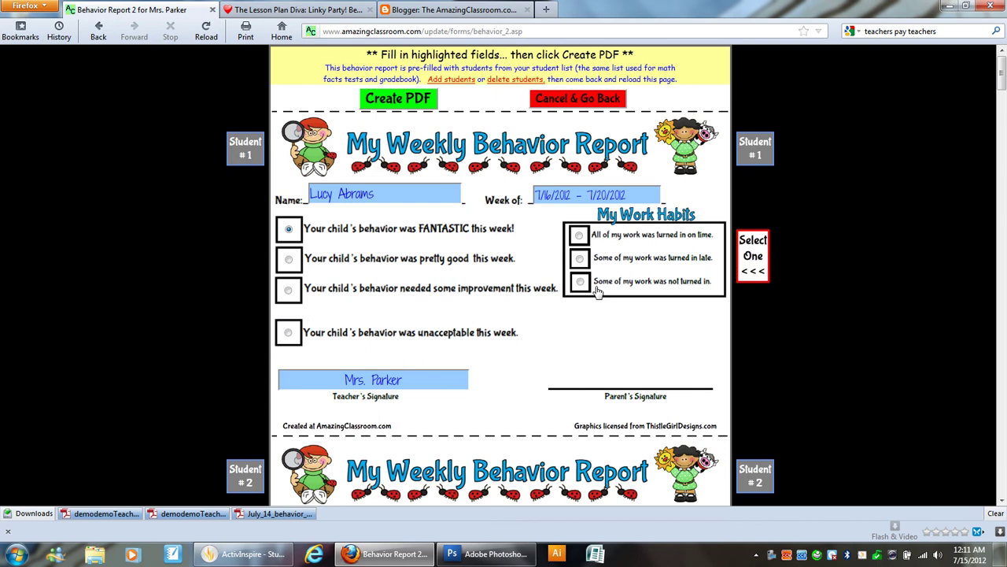
click(579, 235)
scroll(447, 269, down, 5)
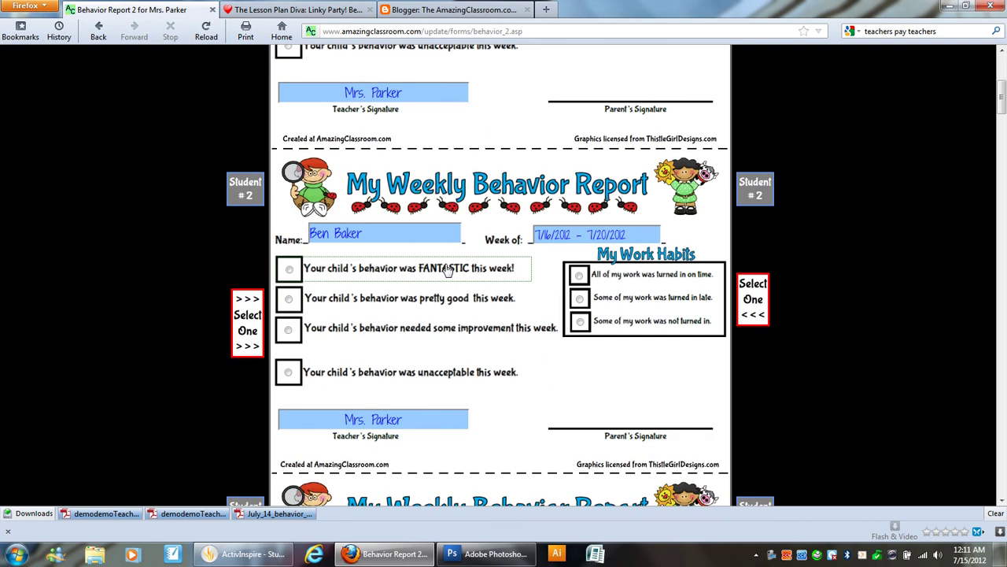
click(323, 269)
click(645, 274)
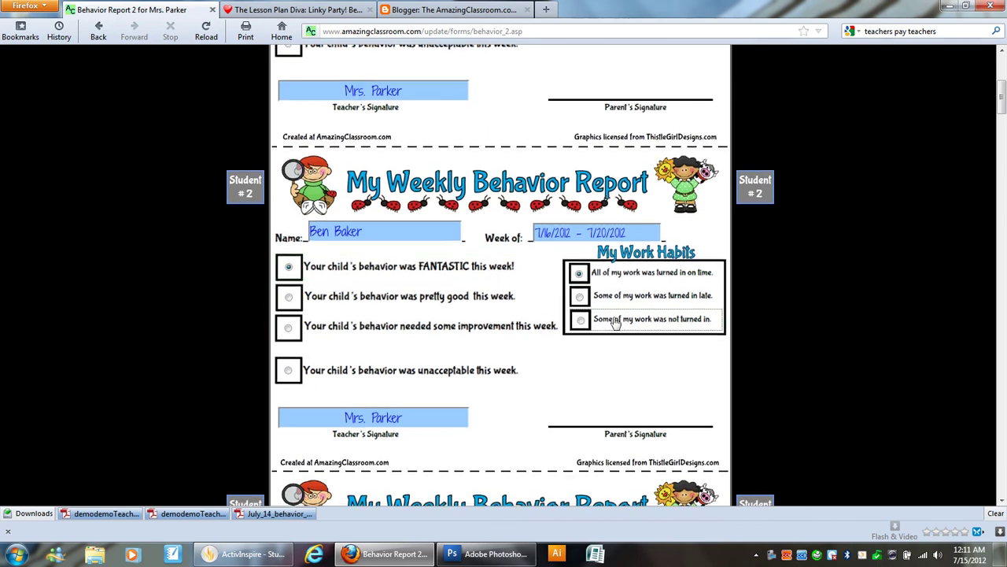
scroll(616, 323, down, 5)
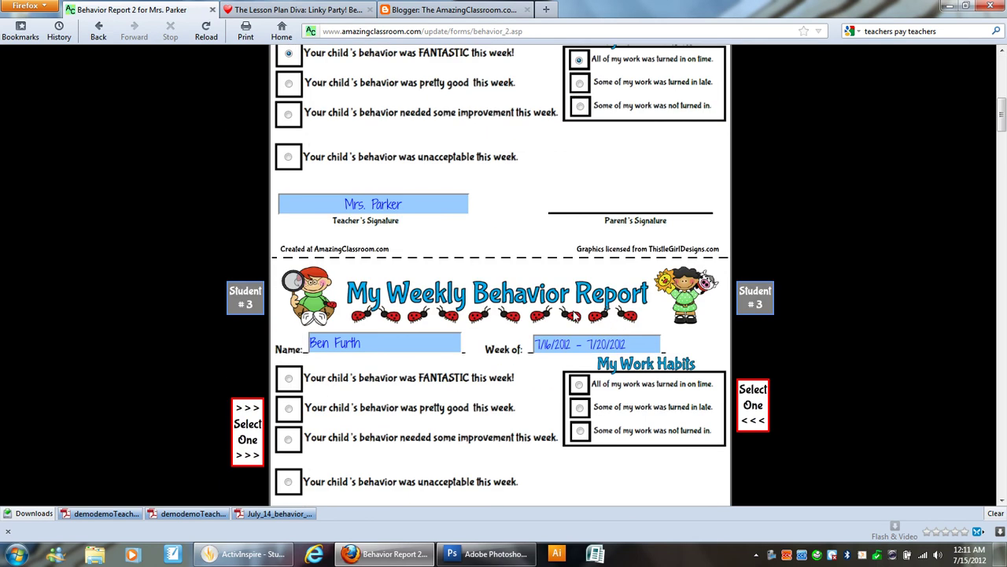
click(396, 382)
click(589, 387)
scroll(555, 391, down, 5)
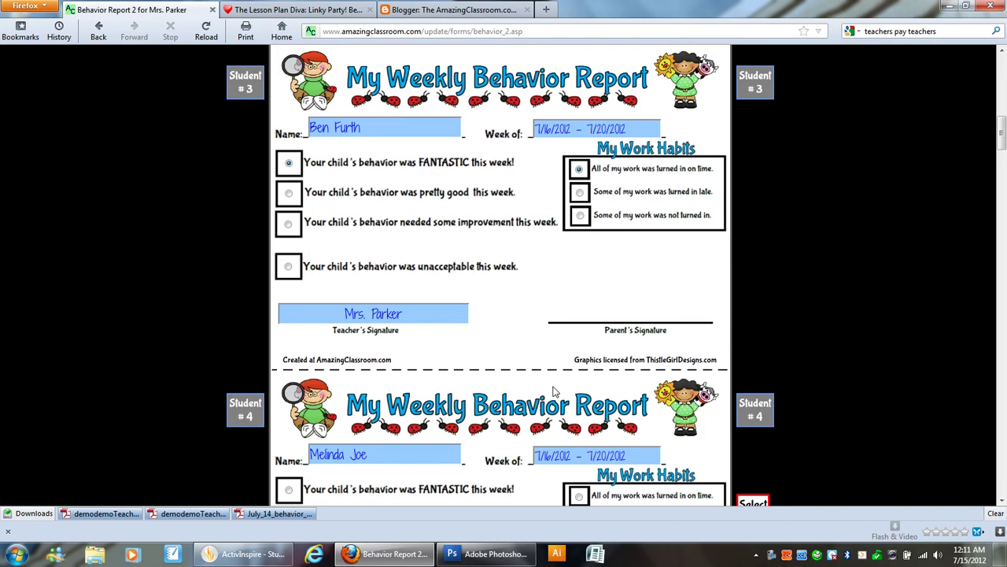
Step: Rate student #4 pretty good with some late work, and student #5 FANTASTIC, all on time
scroll(555, 392, down, 5)
click(375, 308)
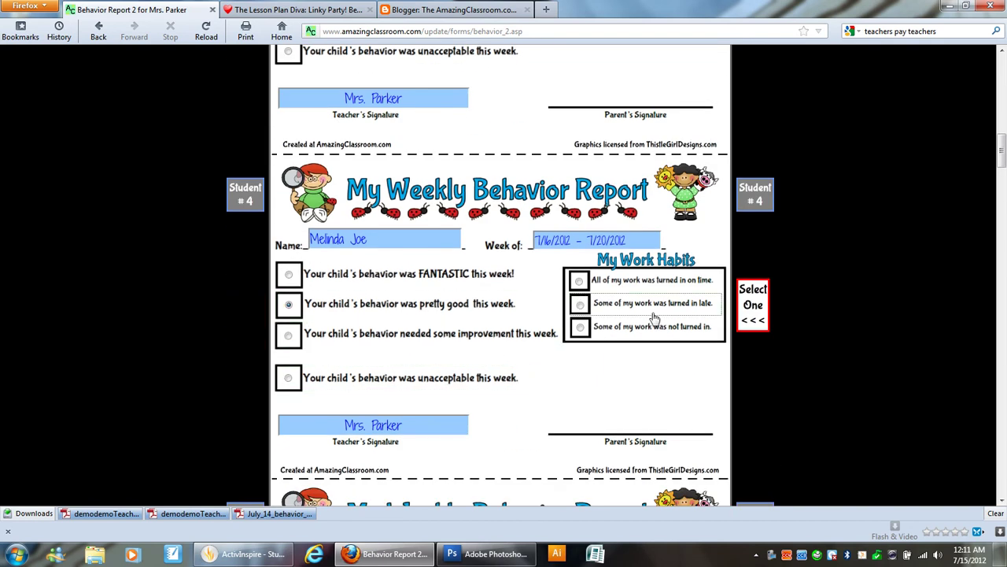
click(652, 315)
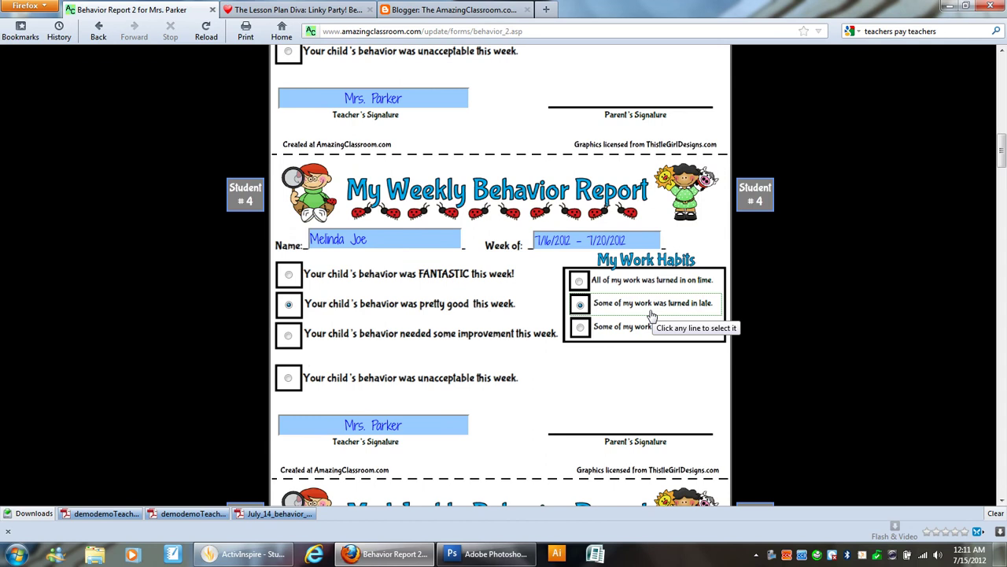
scroll(653, 315, down, 2)
scroll(655, 253, down, 3)
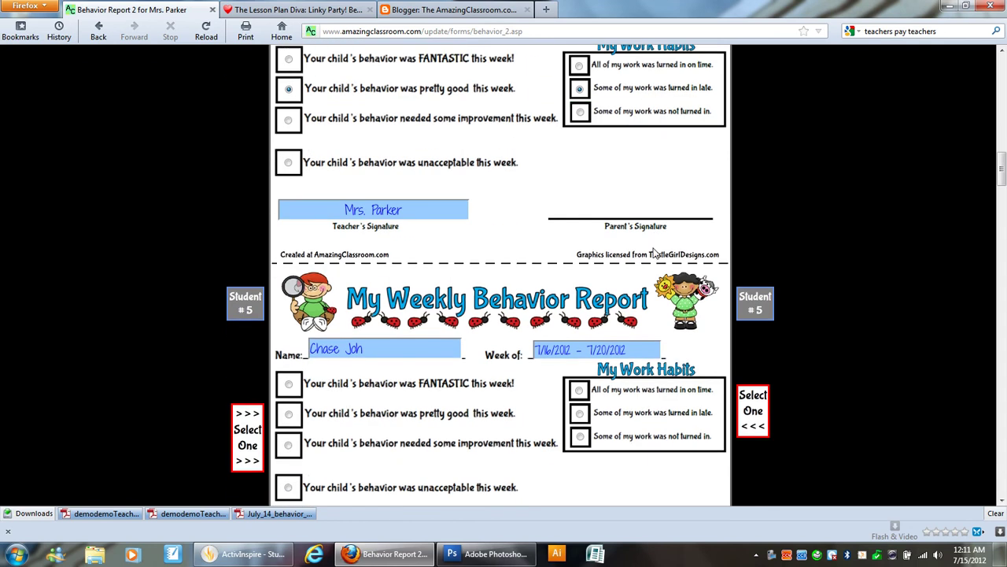
click(431, 386)
click(625, 392)
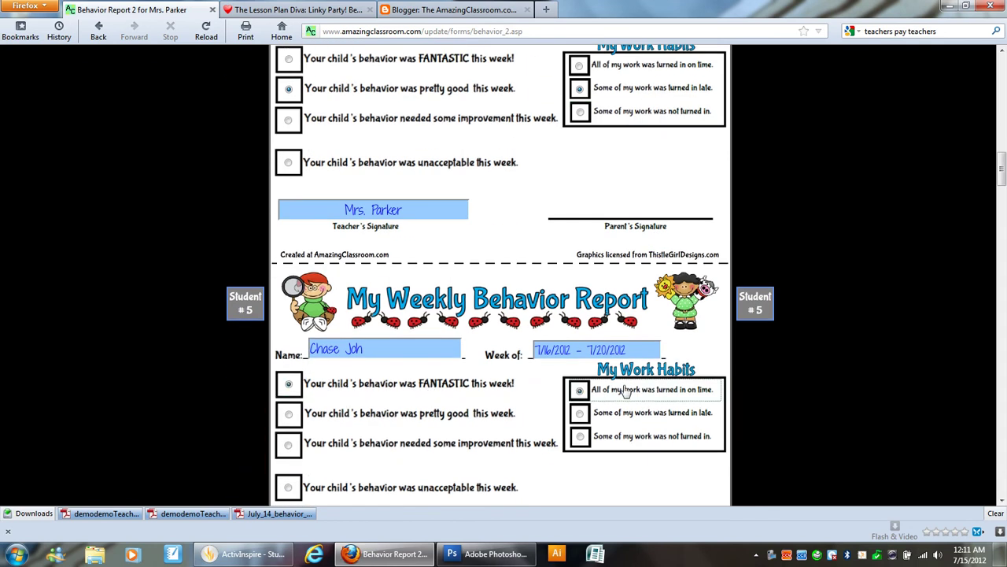
scroll(626, 392, down, 10)
Step: Rate student #6 FANTASTIC/on time, student #7 pretty good/some late, then reach Student #8
click(401, 281)
click(645, 286)
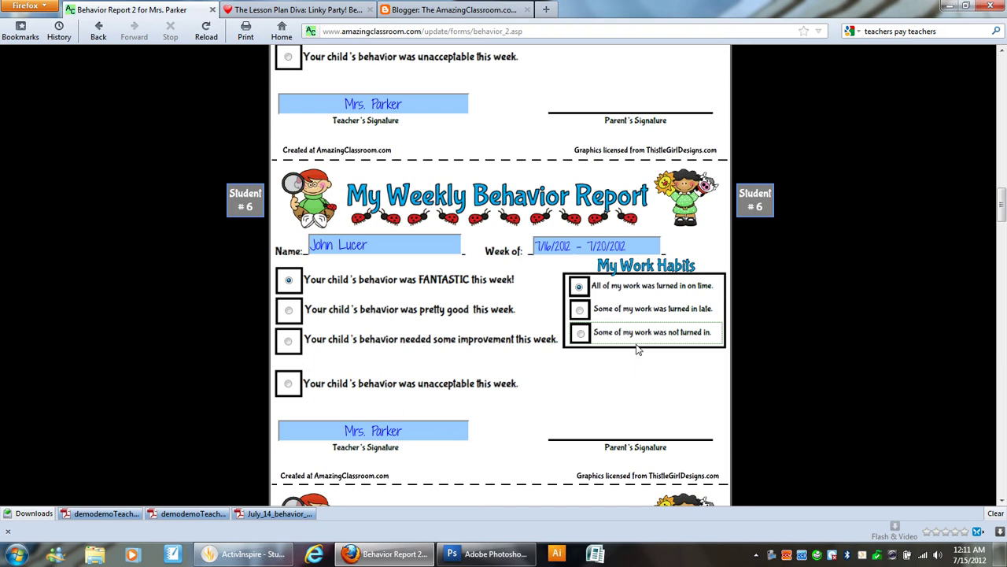
scroll(638, 350, down, 10)
click(397, 205)
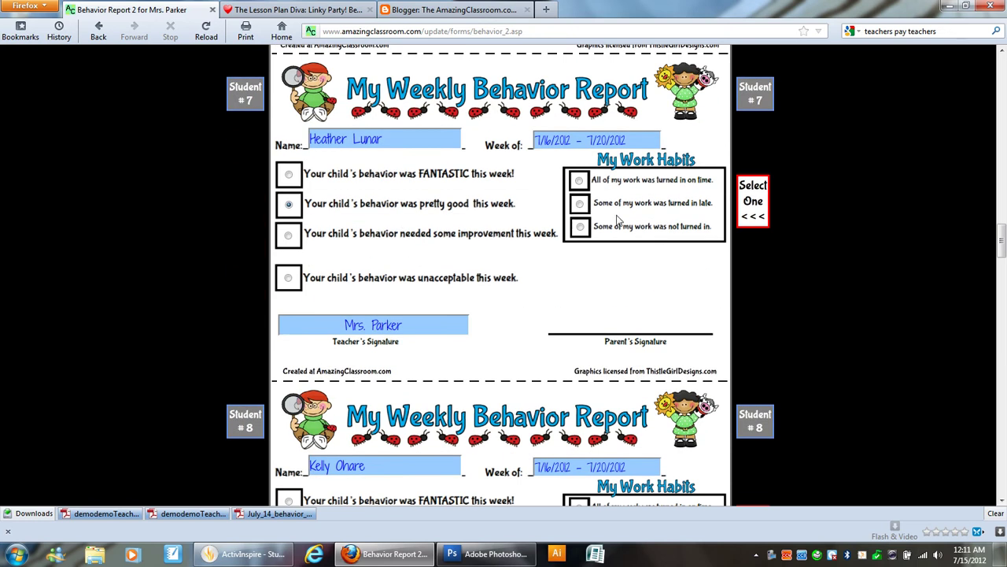
click(580, 204)
scroll(473, 322, down, 6)
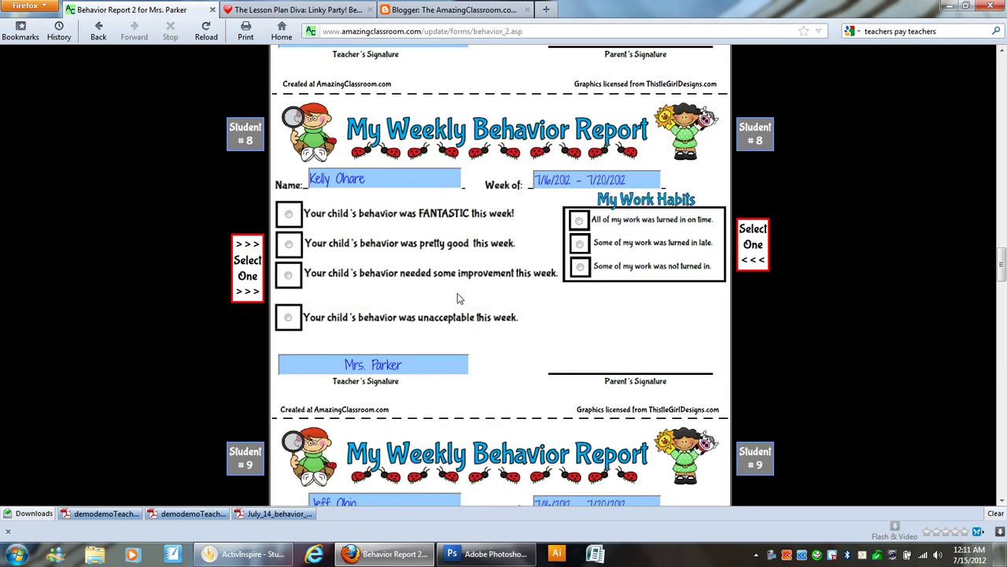
click(294, 281)
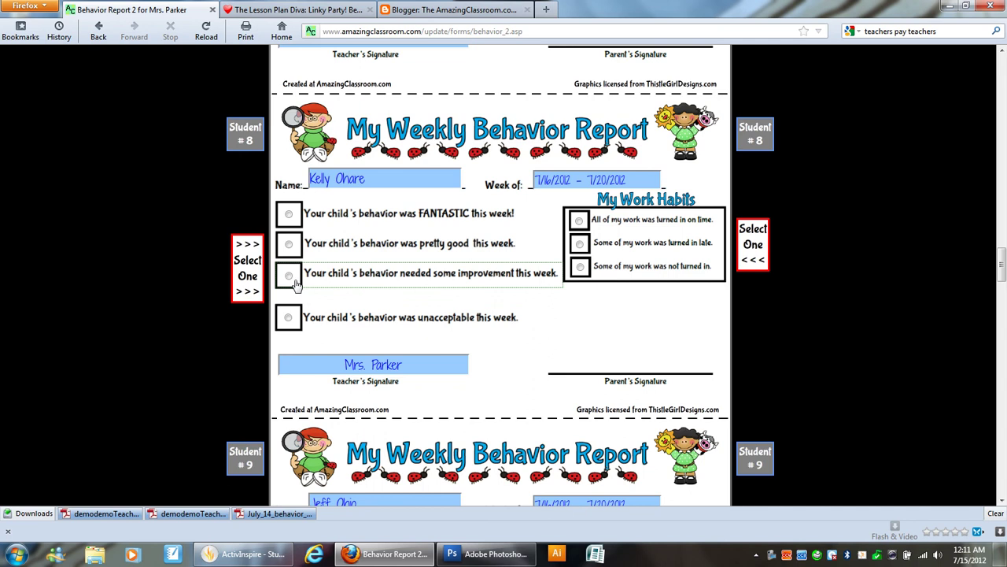
Step: Mark Student #8 as needing improvement, noting her talkativeness cost her recess twice this week
click(392, 285)
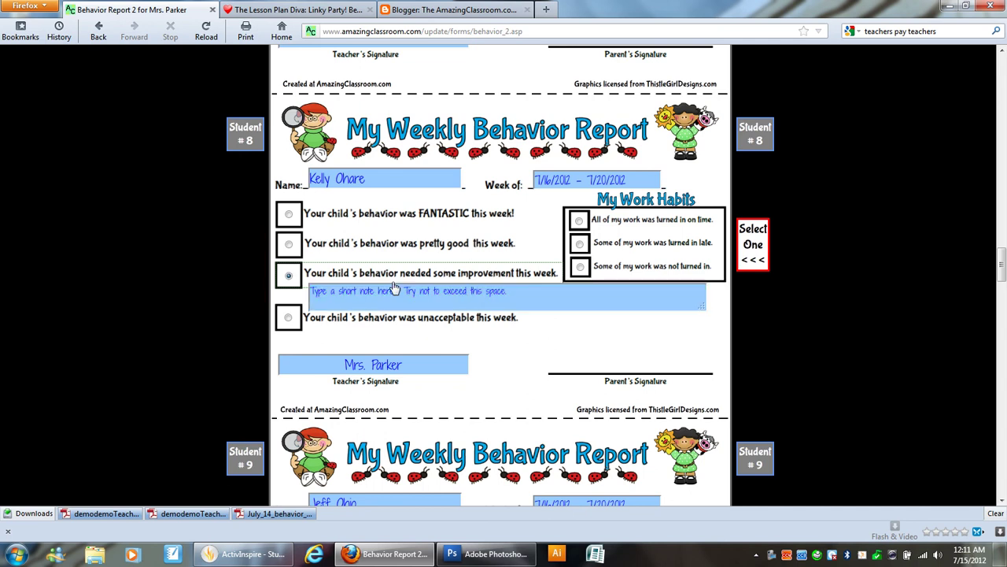
click(392, 290)
click(519, 318)
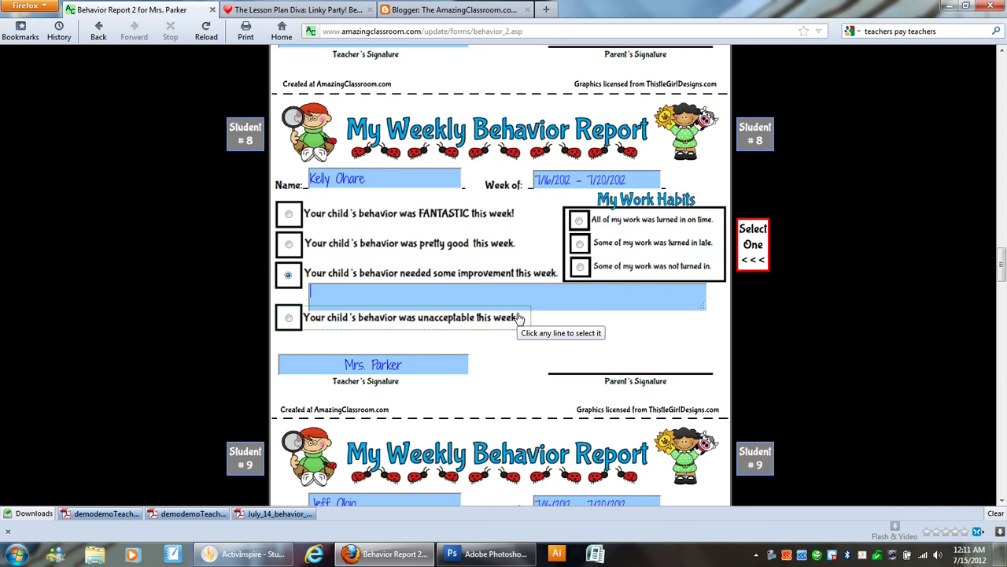
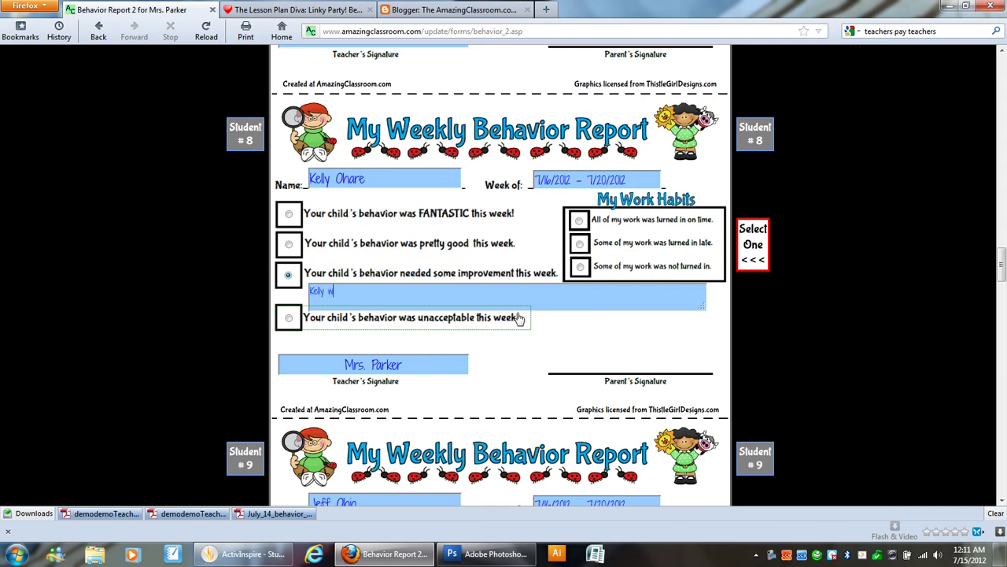
text(as very talkative this week.  Unfortu)
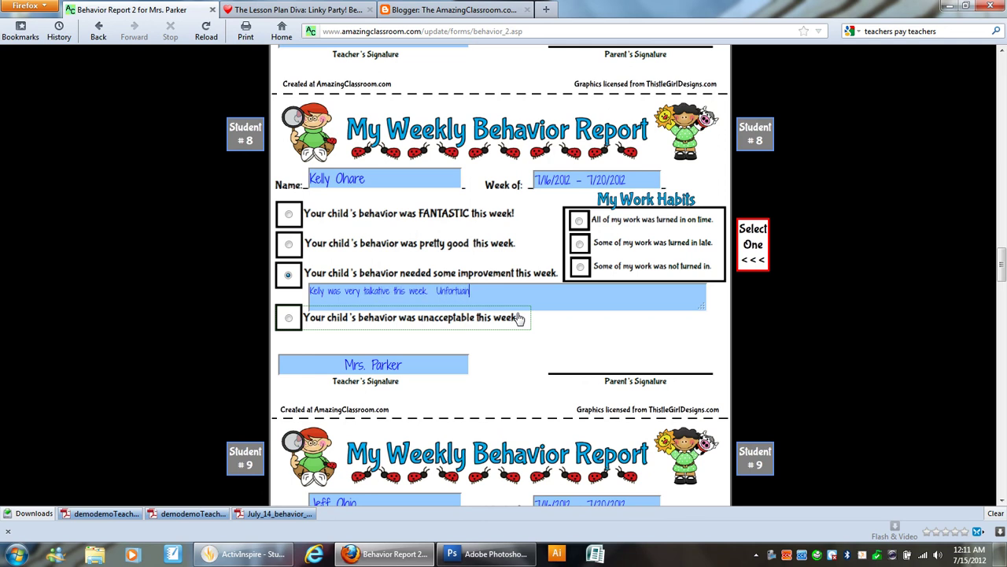
text(nately she had to miss recess twice this)
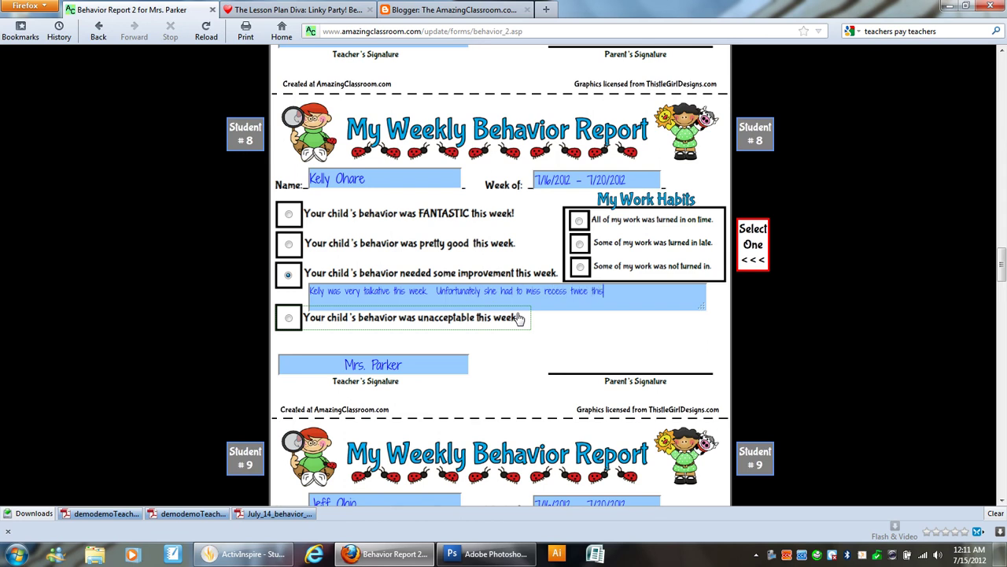
text( week because her constant)
key(BackSpace)
key(BackSpace)
key(BackSpace)
text(stant t)
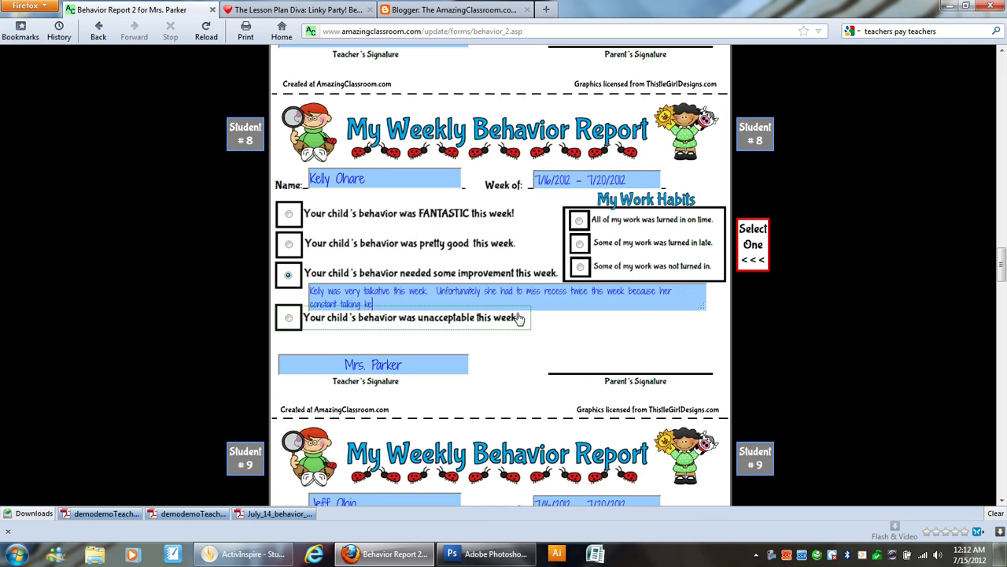
text(alking kept her from being on task and completing )
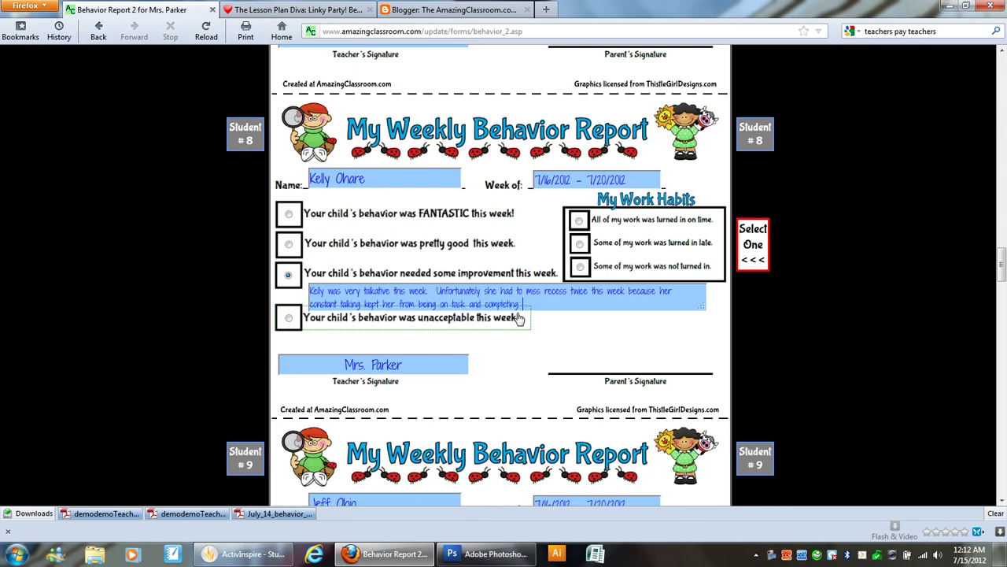
text(her work in a timely manner.)
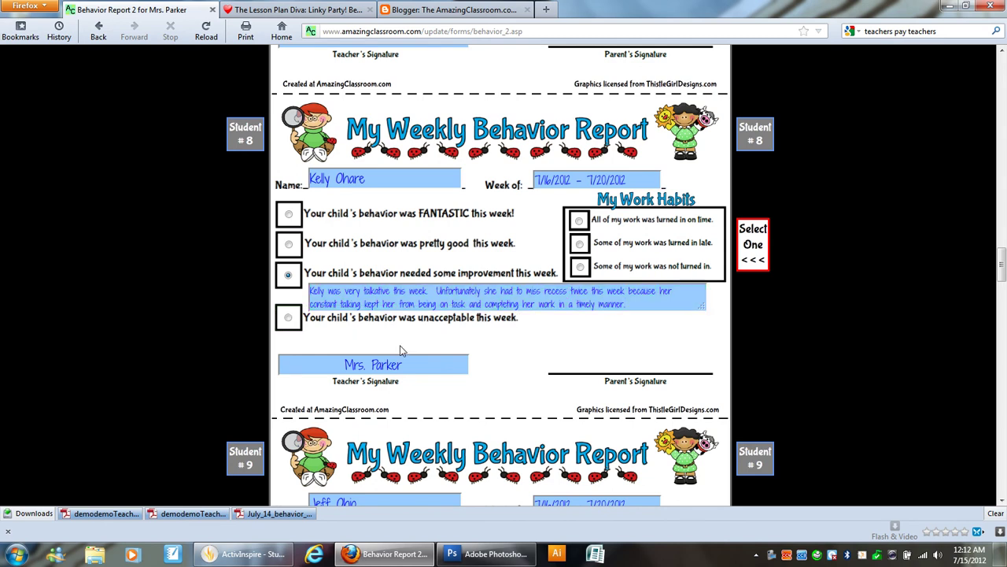
Step: Mark Student #8's work late, and rate Student #9 pretty good with late work
click(639, 267)
scroll(596, 319, down, 1)
scroll(596, 321, down, 6)
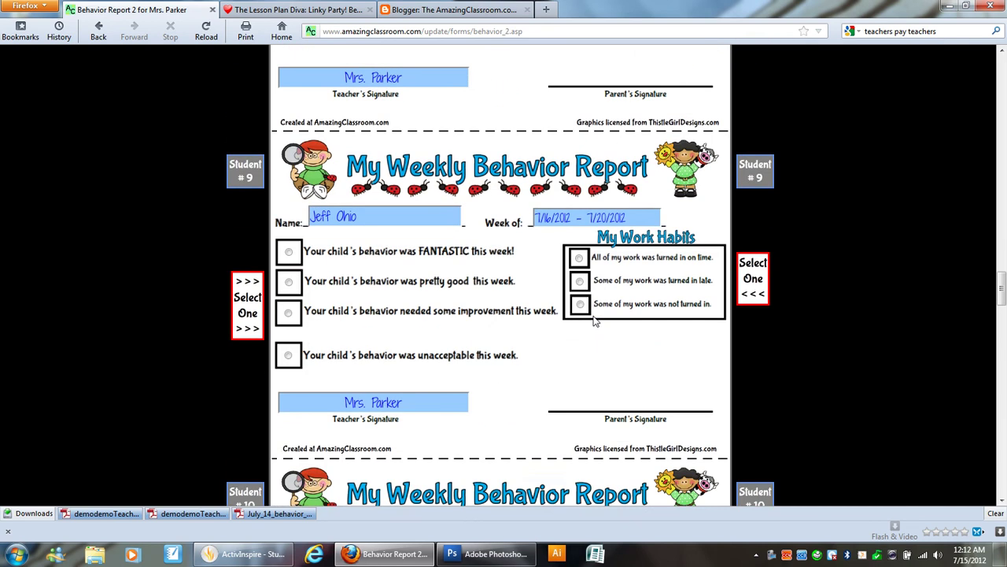
scroll(596, 321, up, 5)
click(622, 181)
scroll(551, 315, down, 6)
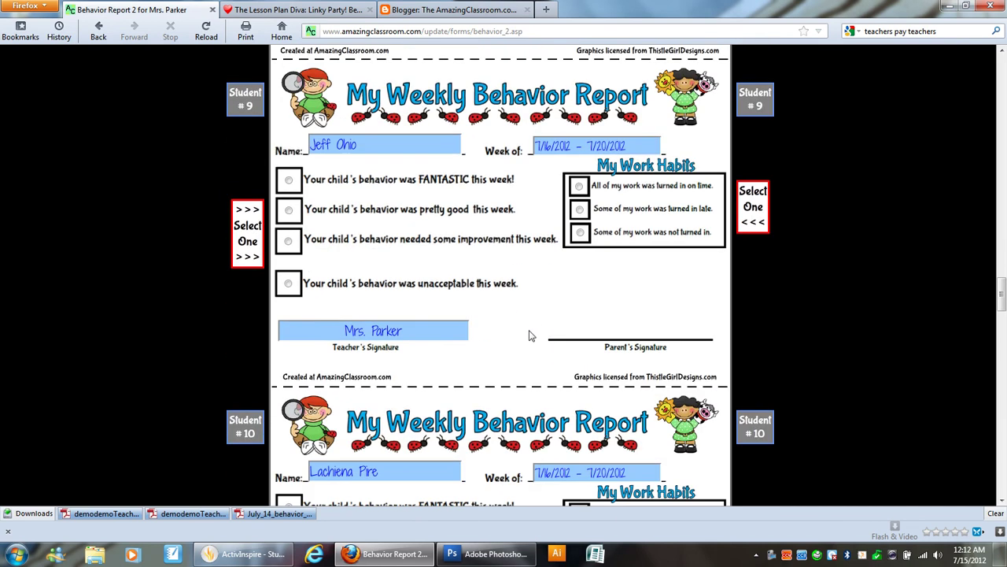
click(330, 150)
click(317, 214)
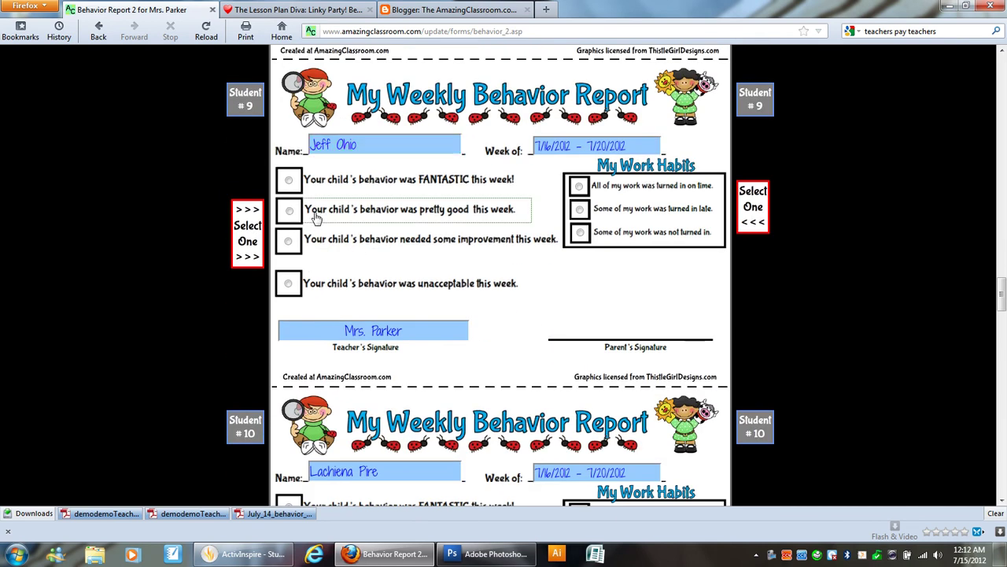
Step: Rate Students #10–#12 pretty good: #10 and #11 on time, #12 late
click(636, 209)
scroll(551, 236, down, 4)
click(421, 250)
click(623, 249)
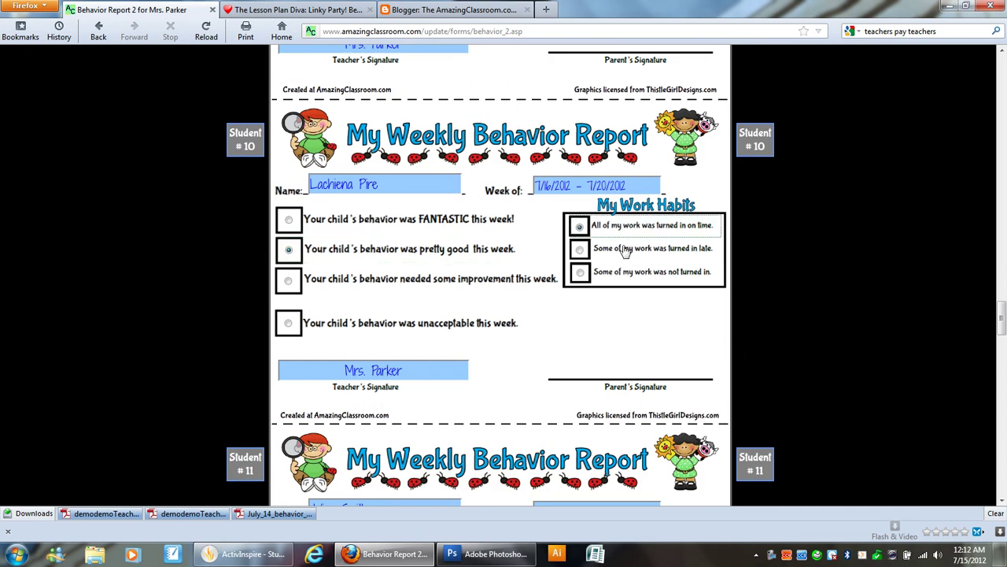
scroll(551, 267, down, 4)
click(403, 281)
click(598, 265)
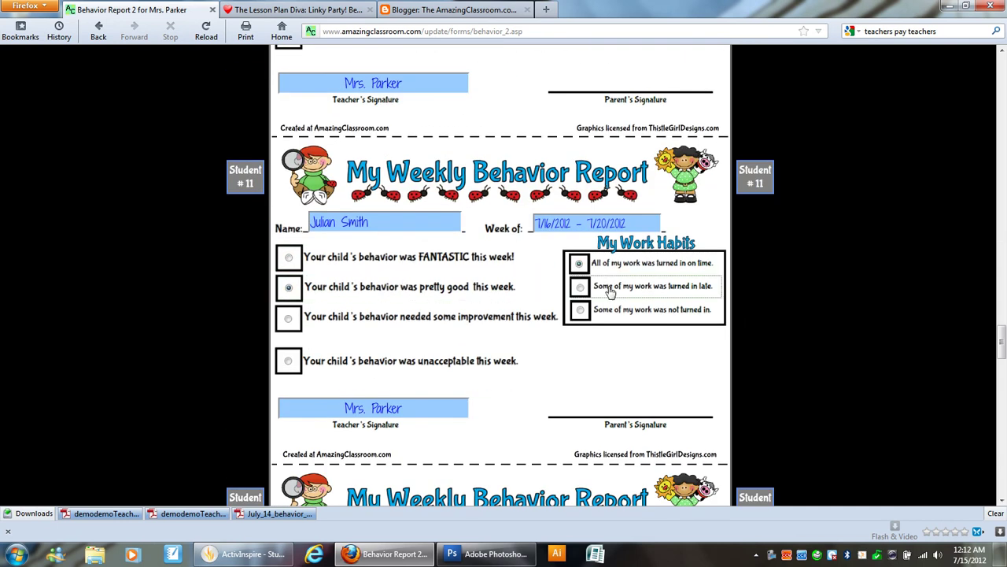
scroll(472, 314, down, 4)
click(400, 262)
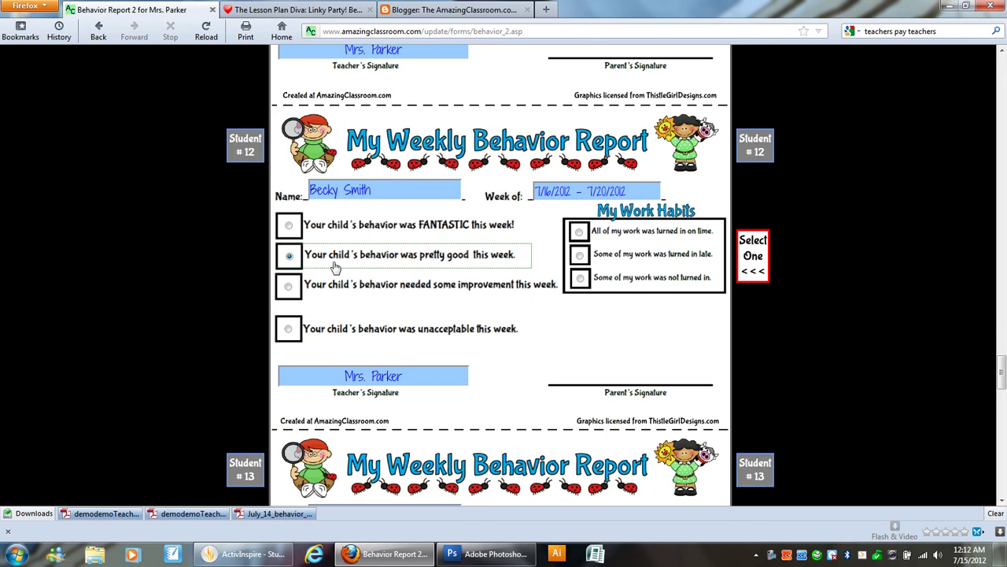
click(609, 252)
Step: Rate Students #13–#15 FANTASTIC: #13 late work, #14 and #15 all on time
scroll(596, 342, down, 3)
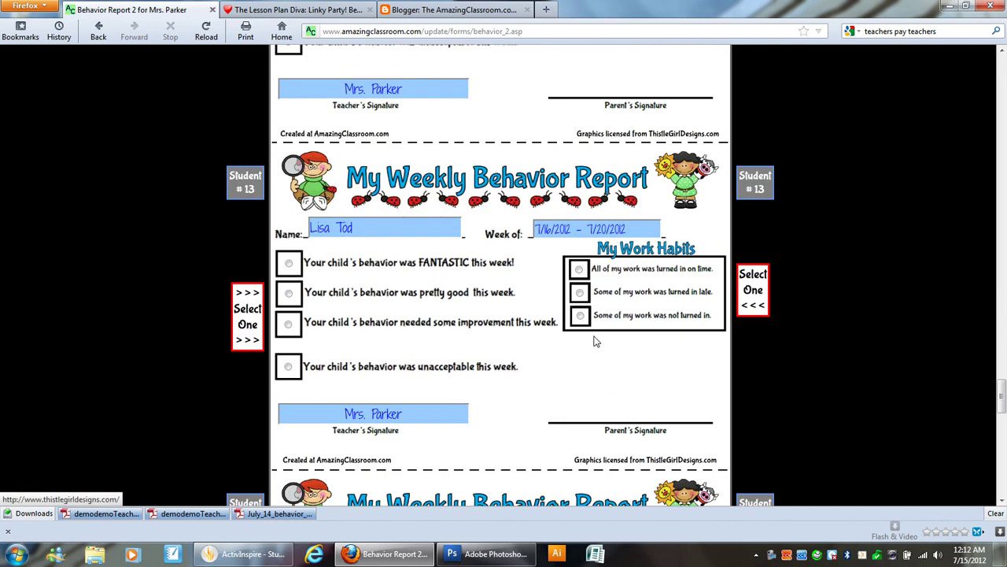
click(409, 262)
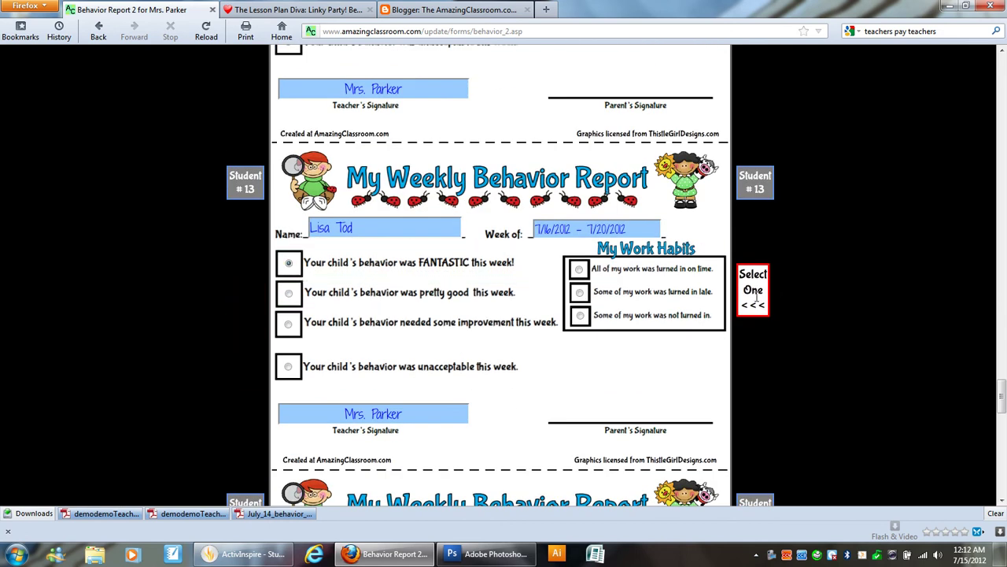
click(632, 296)
scroll(426, 398, down, 3)
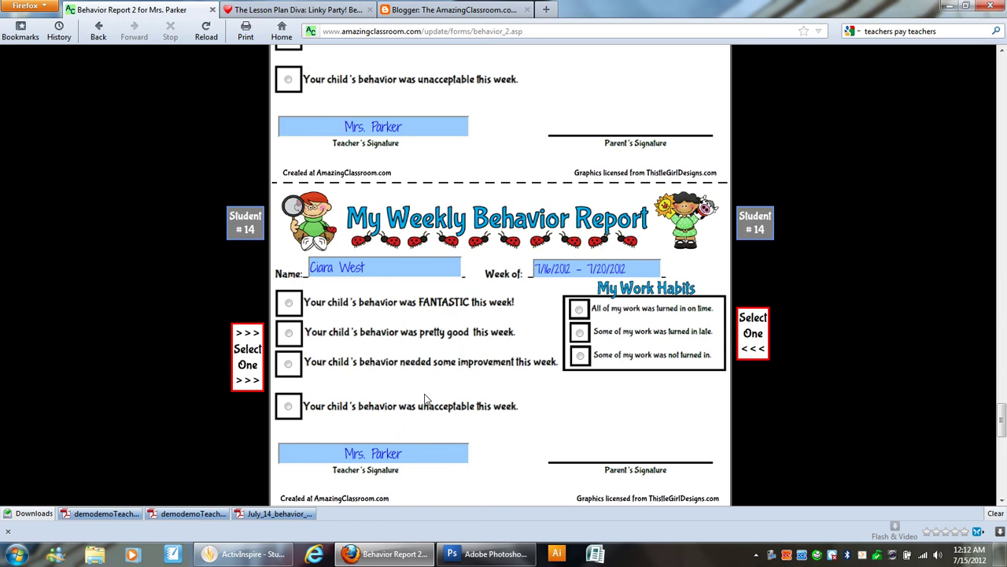
click(370, 307)
click(580, 310)
scroll(472, 358, down, 3)
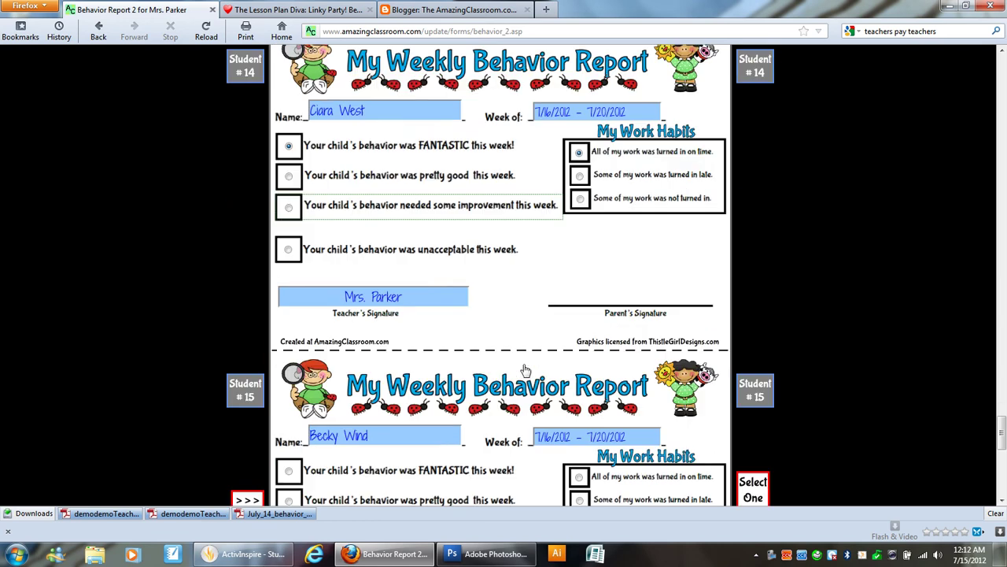
click(350, 350)
click(627, 391)
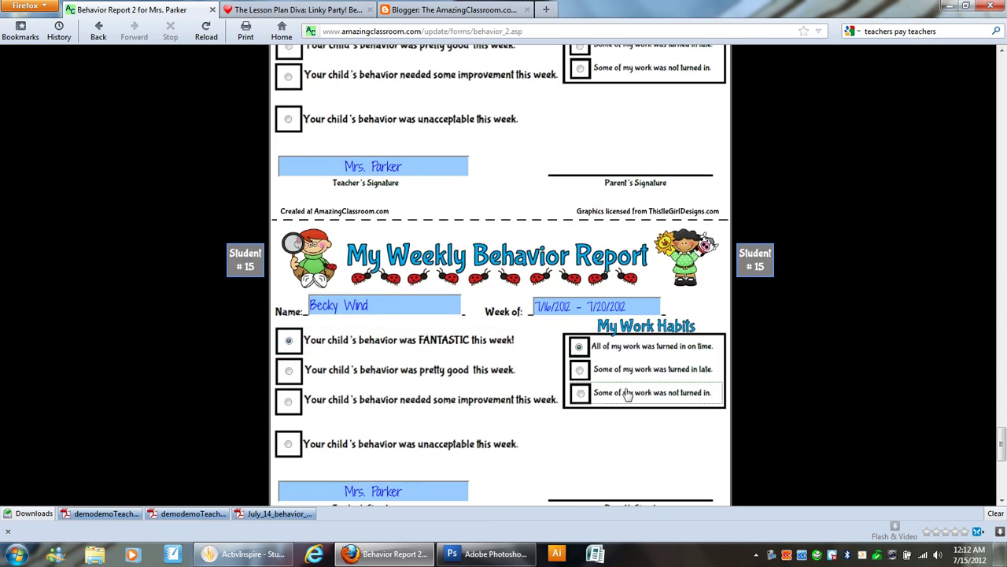
Step: Rate Student #16 pretty good with late work and clear the placeholder name
scroll(627, 393, down, 3)
click(388, 337)
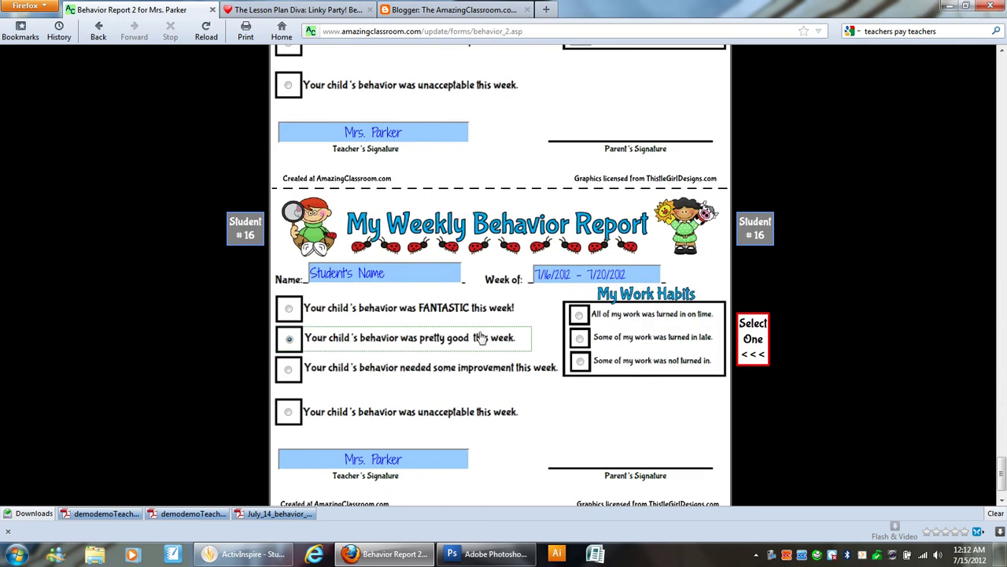
click(606, 338)
scroll(596, 367, down, 1)
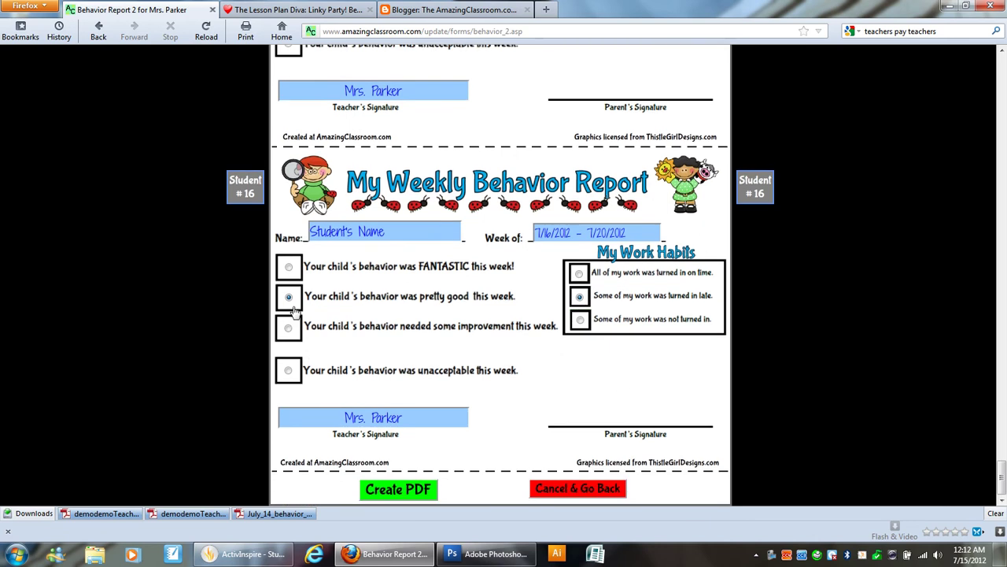
click(348, 377)
scroll(376, 264, up, 4)
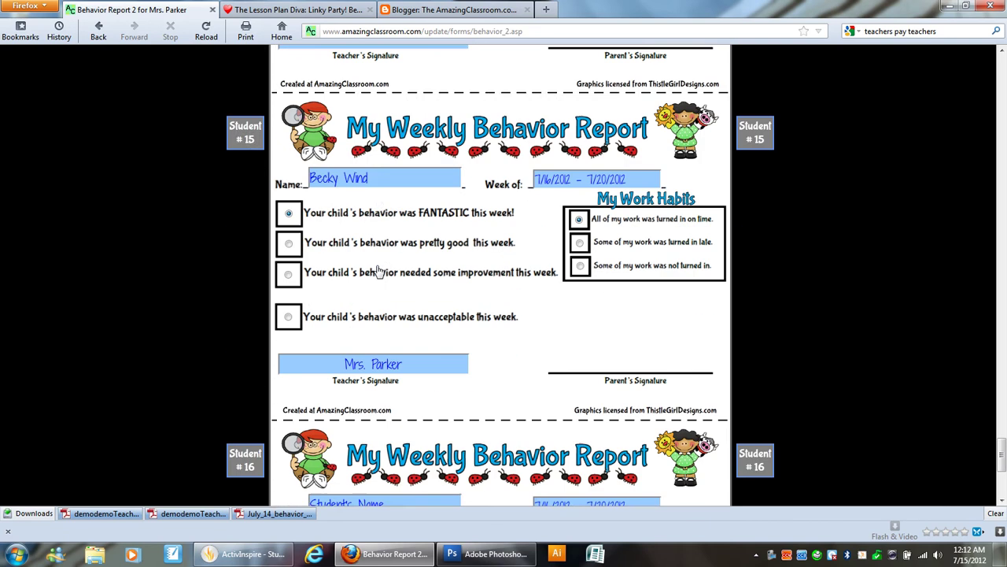
scroll(386, 299, down, 4)
click(388, 309)
Step: Enter Student #16's name, then generate July_15_behavior_reports.pdf and open it in Adobe Reader
triple_click(386, 232)
key(BackSpace)
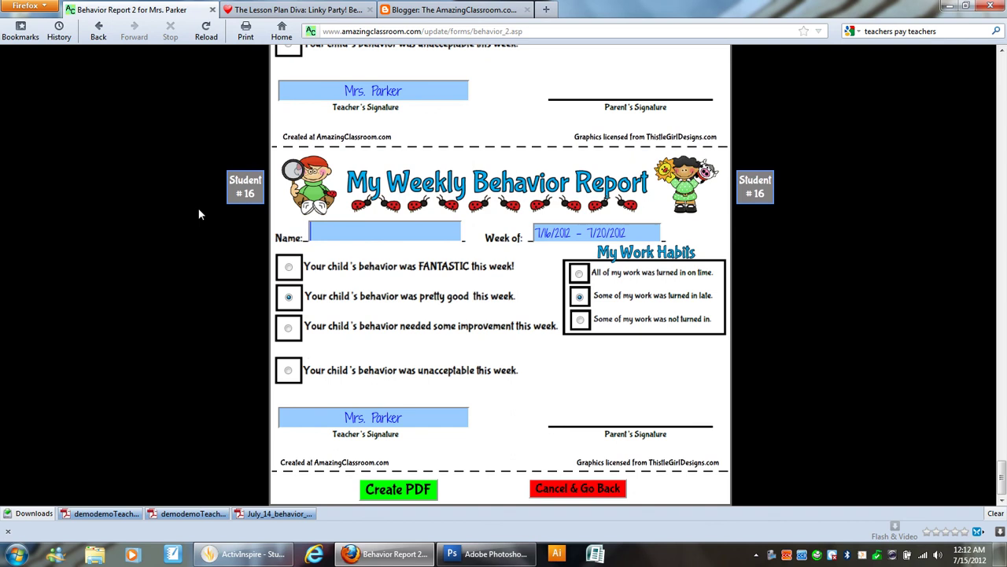
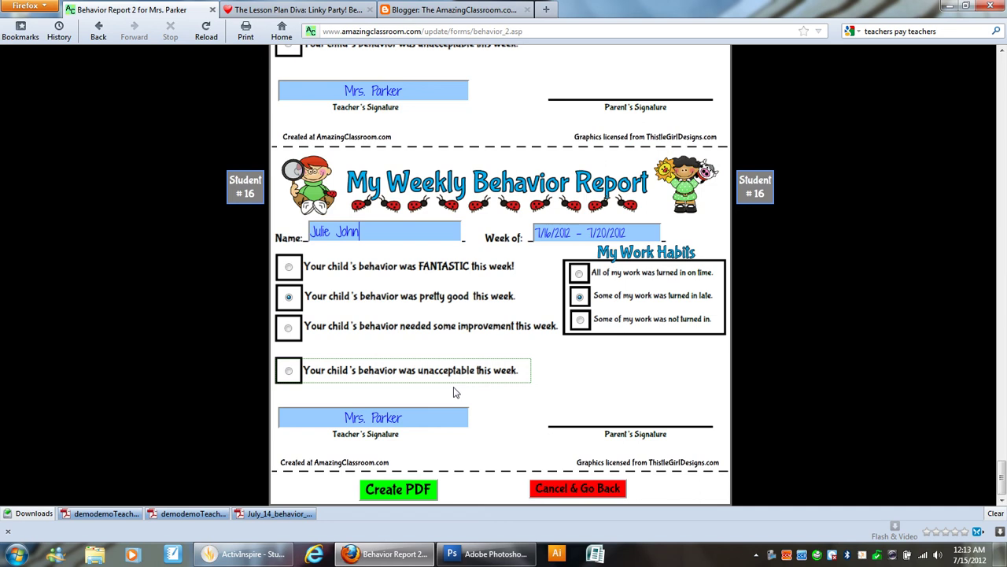
click(423, 490)
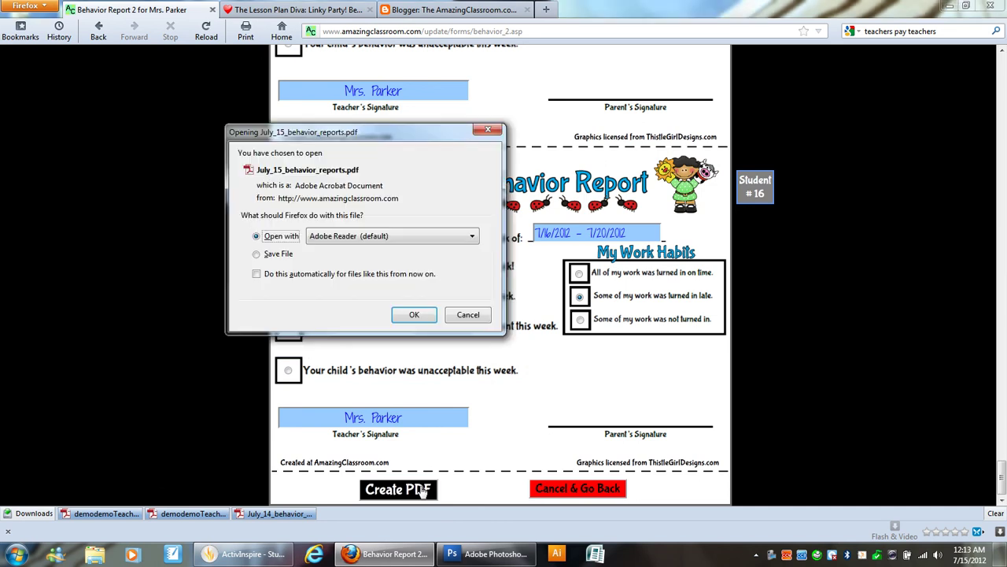
click(414, 314)
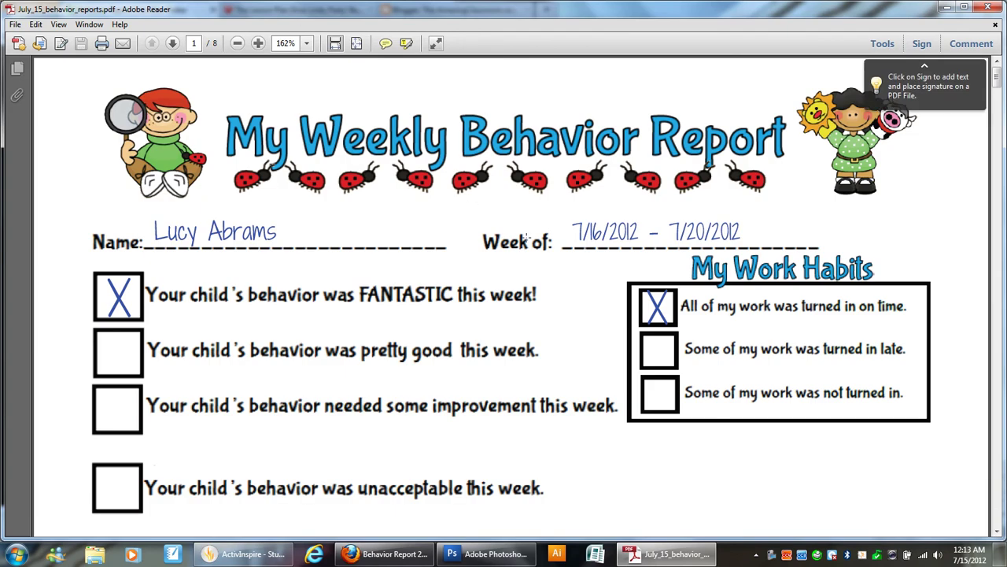
Step: Scroll through the PDF from page 1 down to Student #8's commented report on page 4
scroll(526, 246, down, 10)
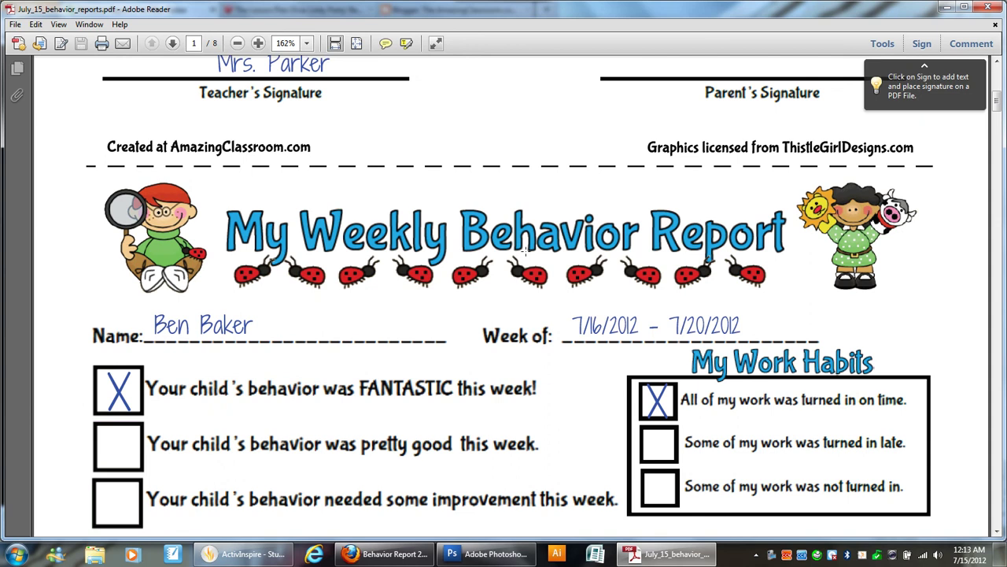
scroll(527, 246, down, 2)
scroll(526, 249, up, 9)
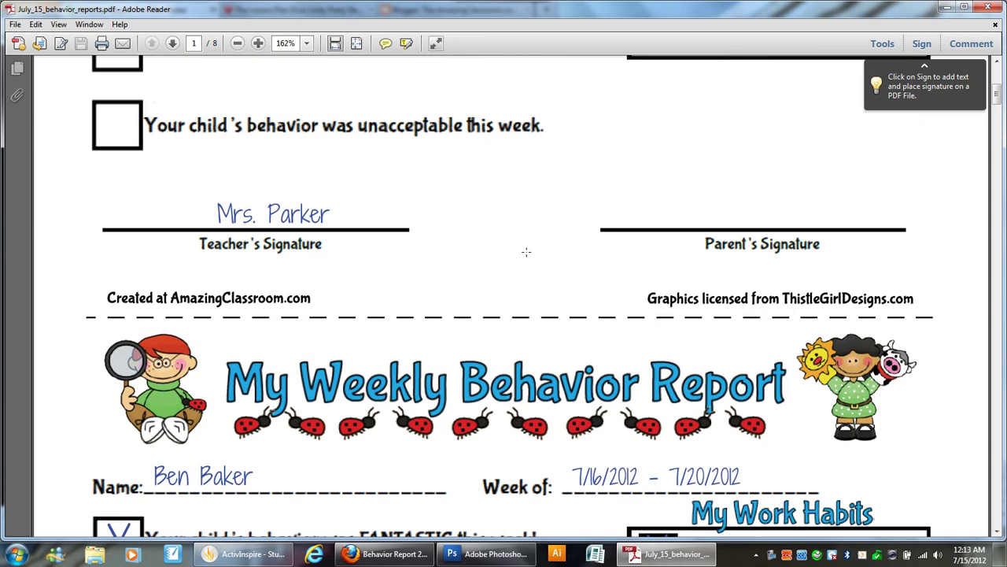
scroll(527, 253, up, 3)
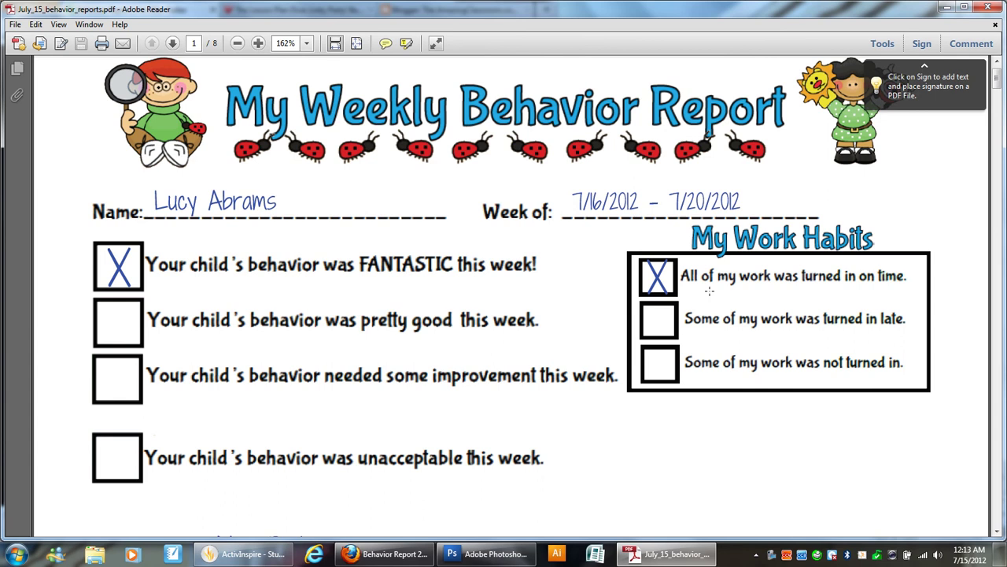
scroll(711, 291, down, 4)
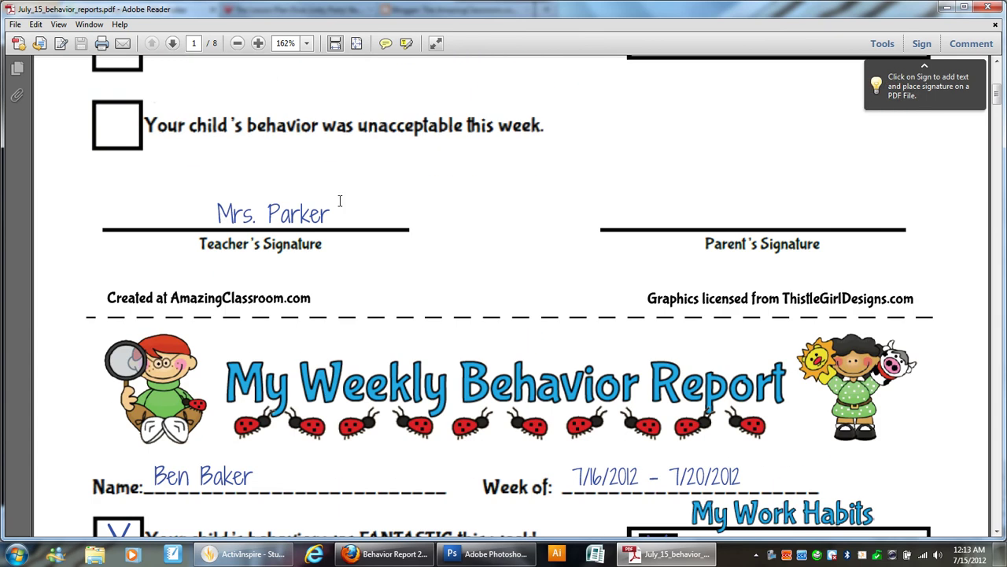
scroll(340, 201, down, 3)
scroll(710, 132, down, 2)
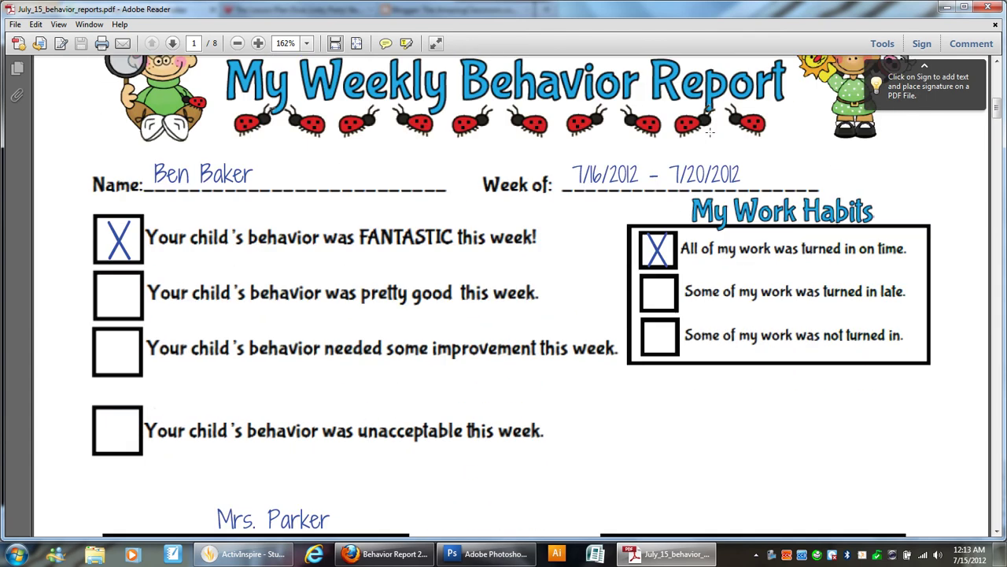
scroll(711, 132, down, 15)
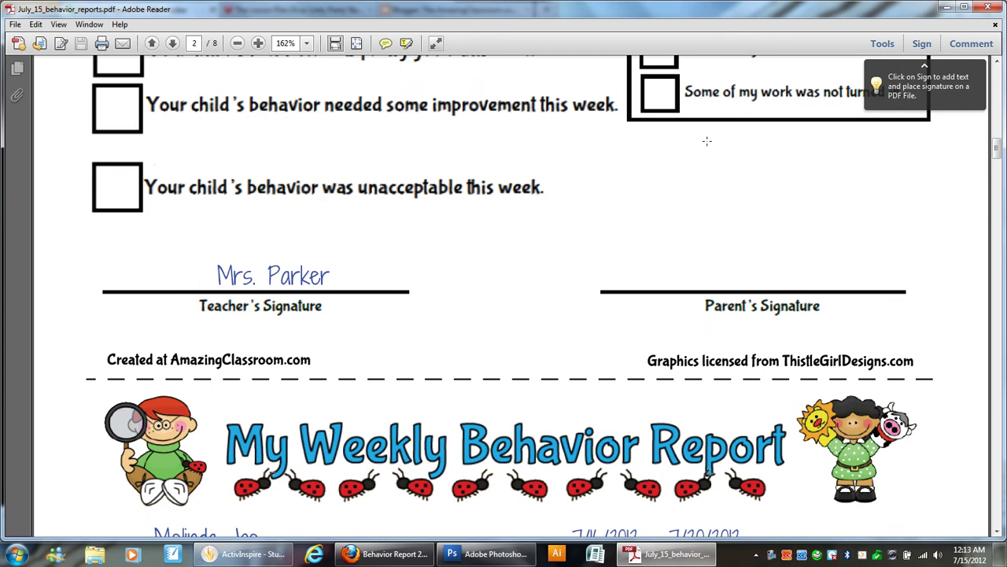
scroll(707, 141, down, 20)
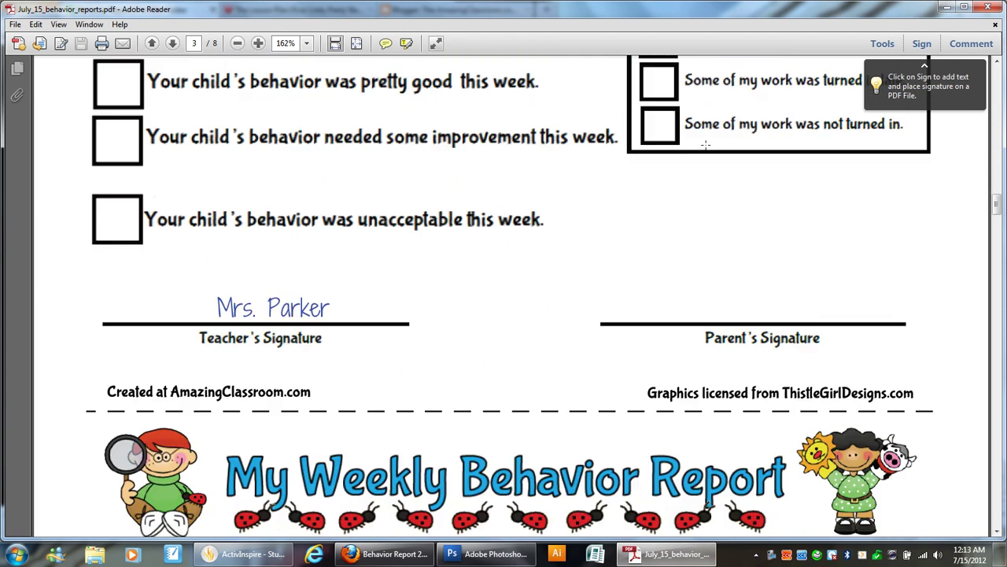
scroll(706, 145, down, 12)
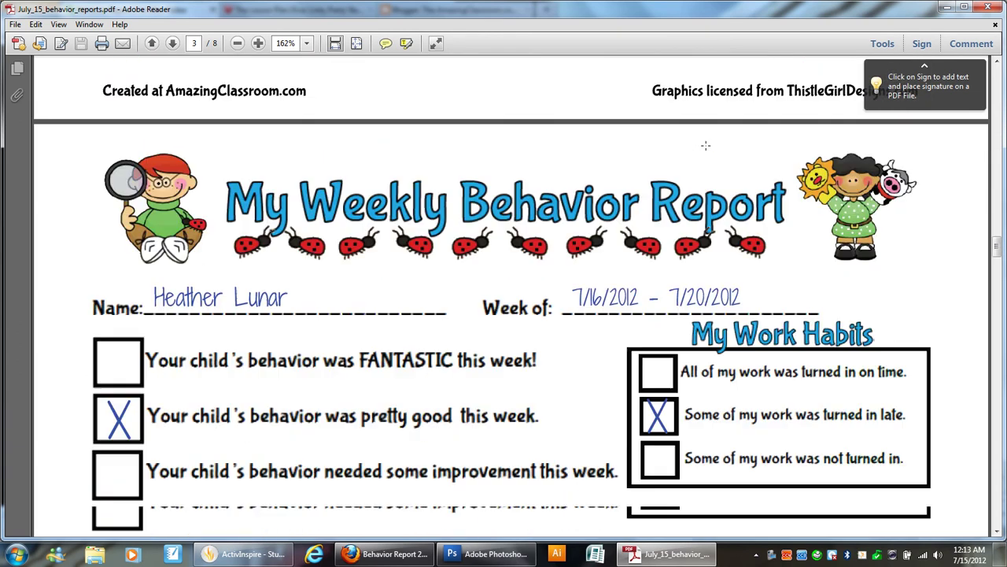
scroll(706, 145, down, 20)
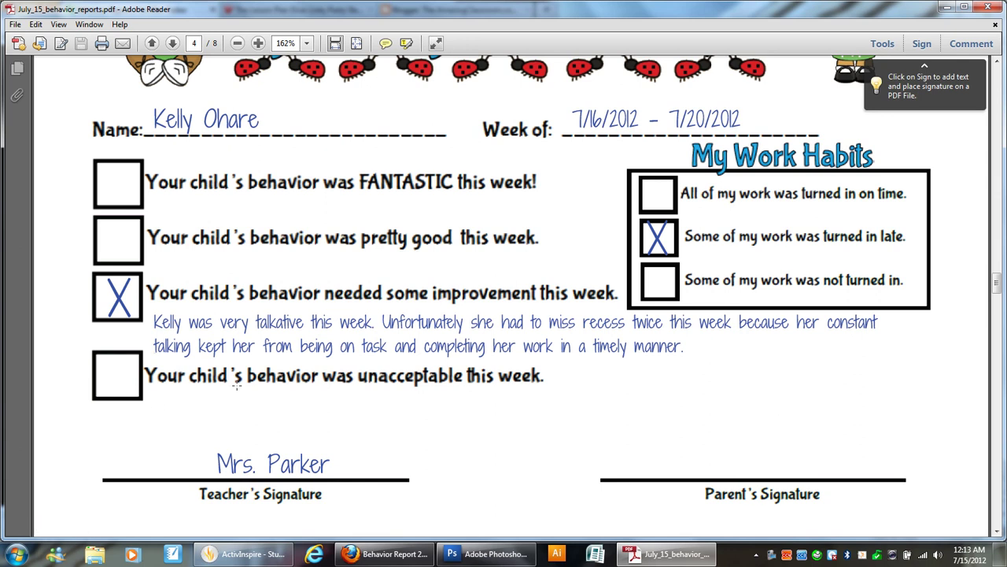
Step: Scroll through pages 5–8 of the PDF, then back up to page 6
scroll(236, 386, down, 15)
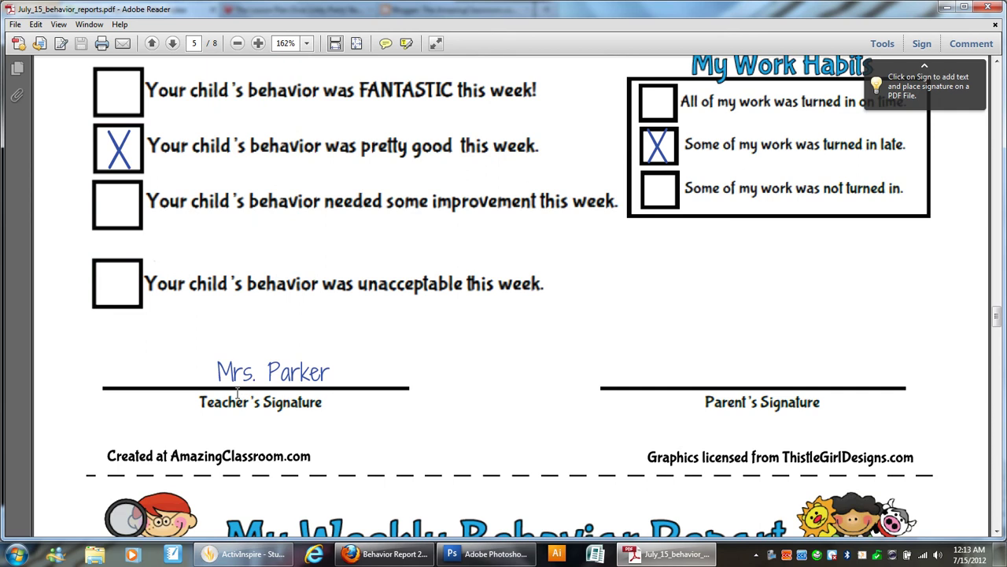
scroll(236, 393, down, 20)
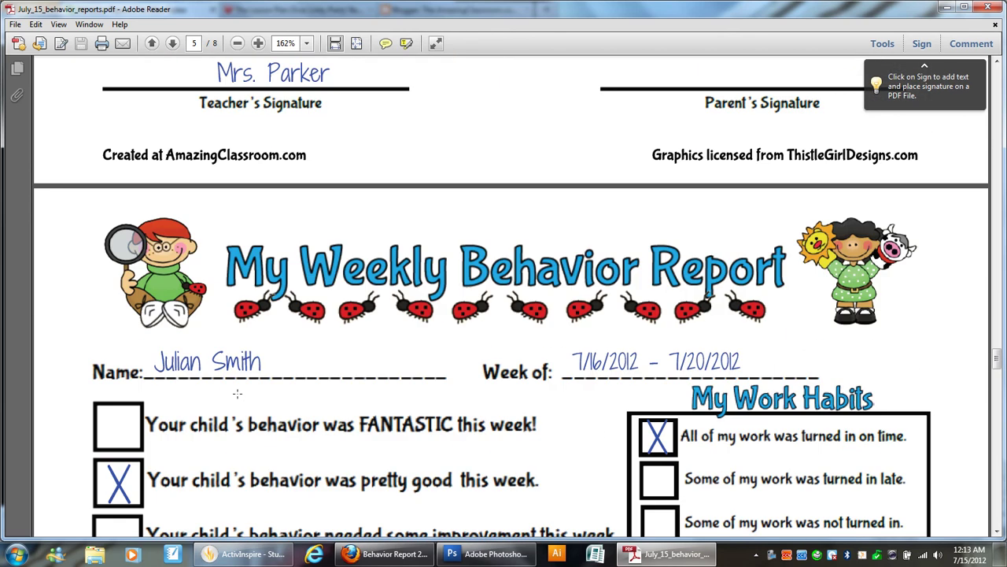
scroll(237, 393, down, 5)
scroll(237, 393, down, 10)
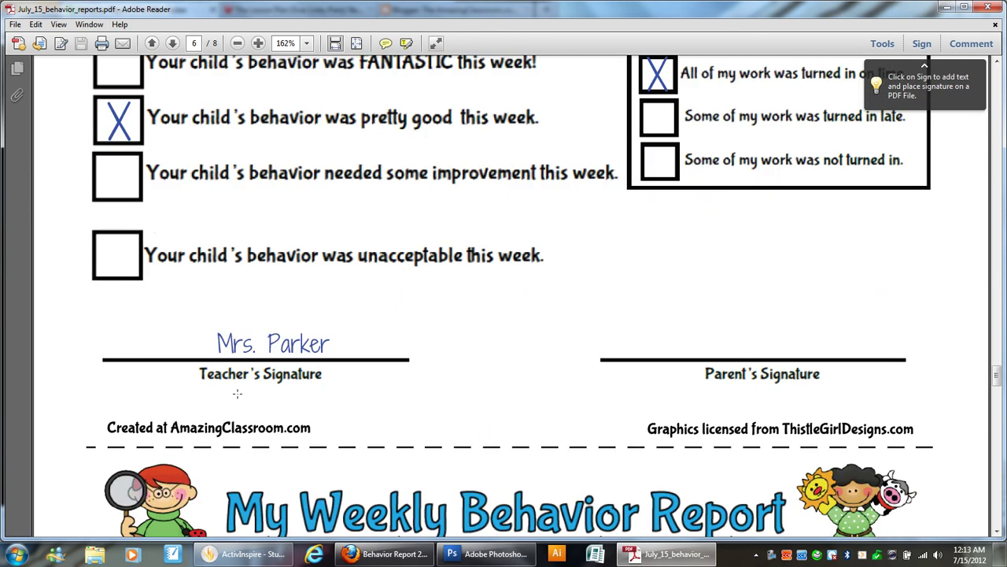
scroll(237, 397, down, 20)
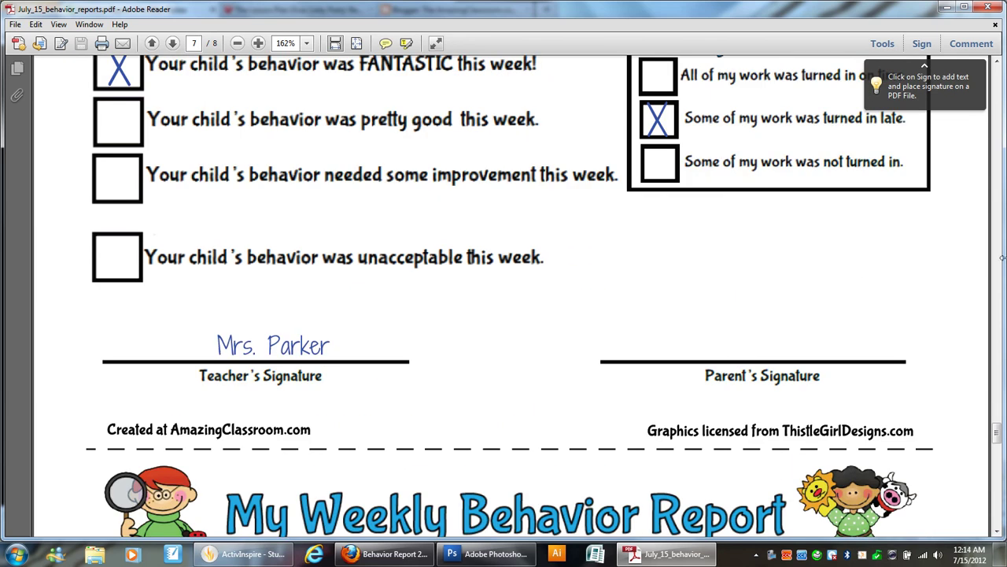
scroll(504, 296, down, 9)
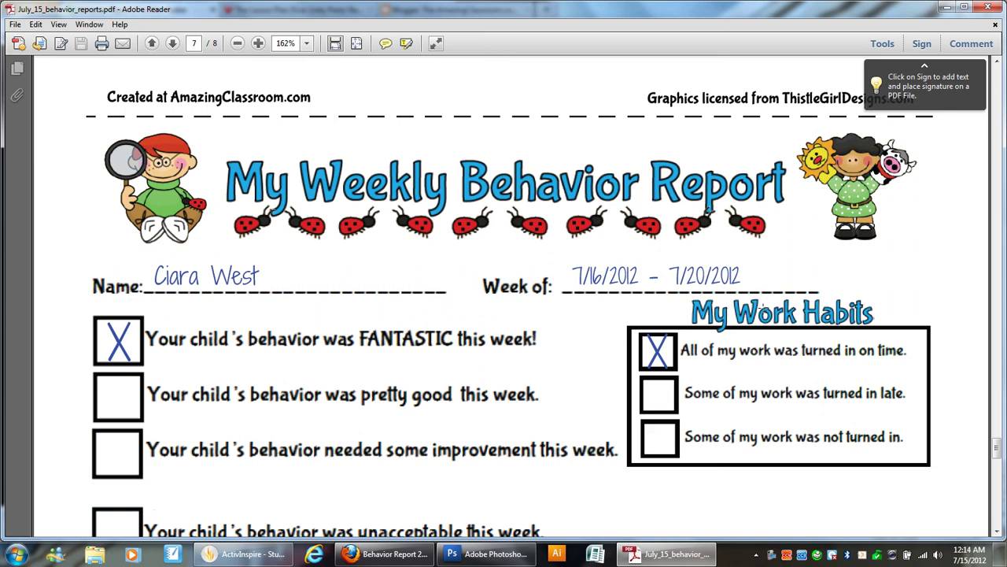
scroll(715, 315, down, 2)
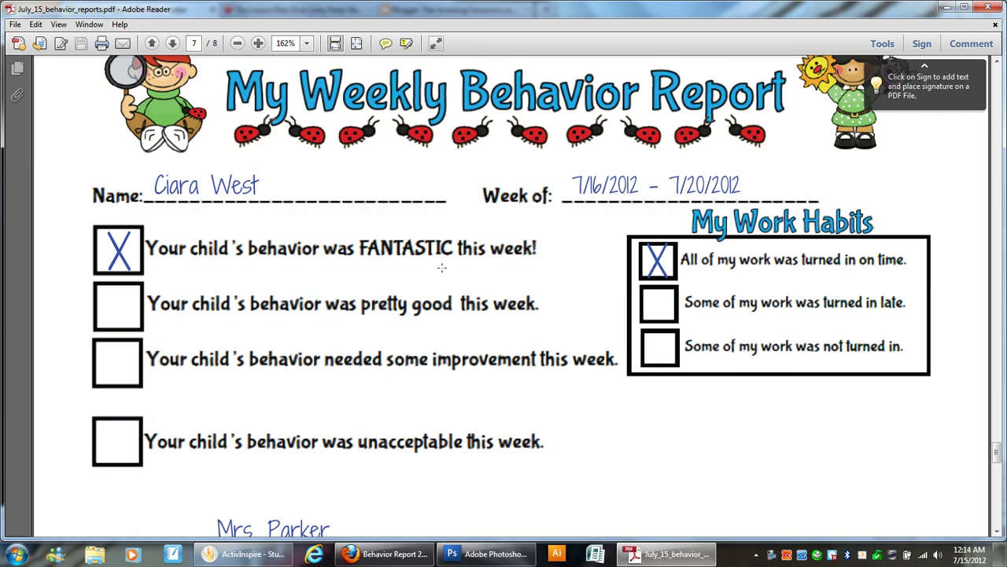
scroll(441, 268, down, 4)
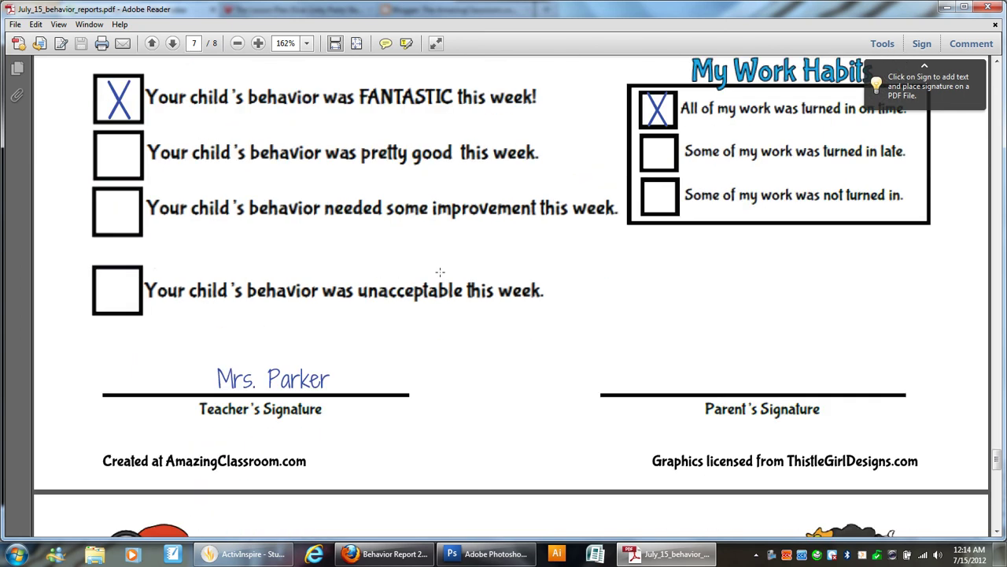
scroll(598, 259, down, 9)
scroll(591, 284, down, 20)
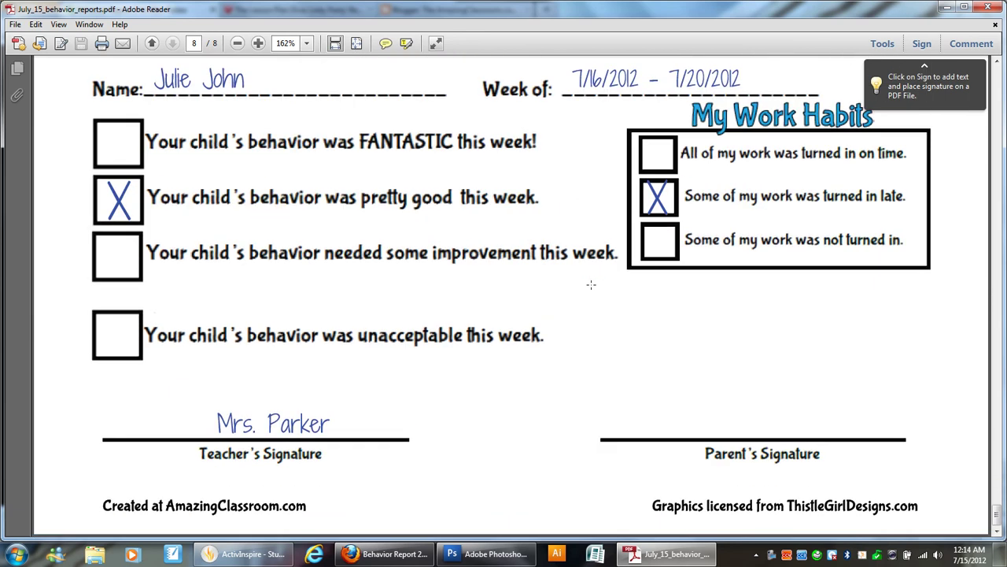
scroll(591, 284, up, 7)
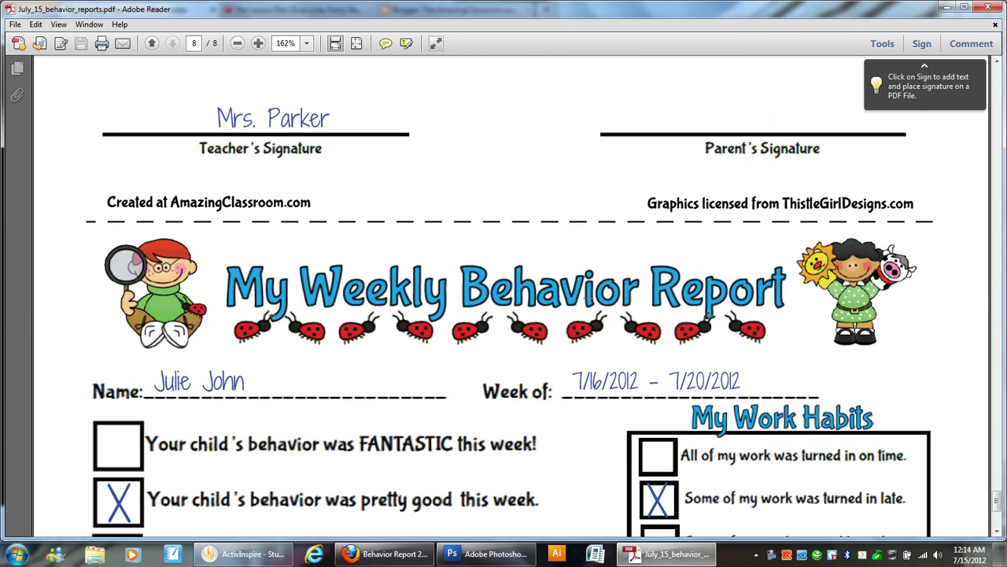
scroll(587, 296, up, 20)
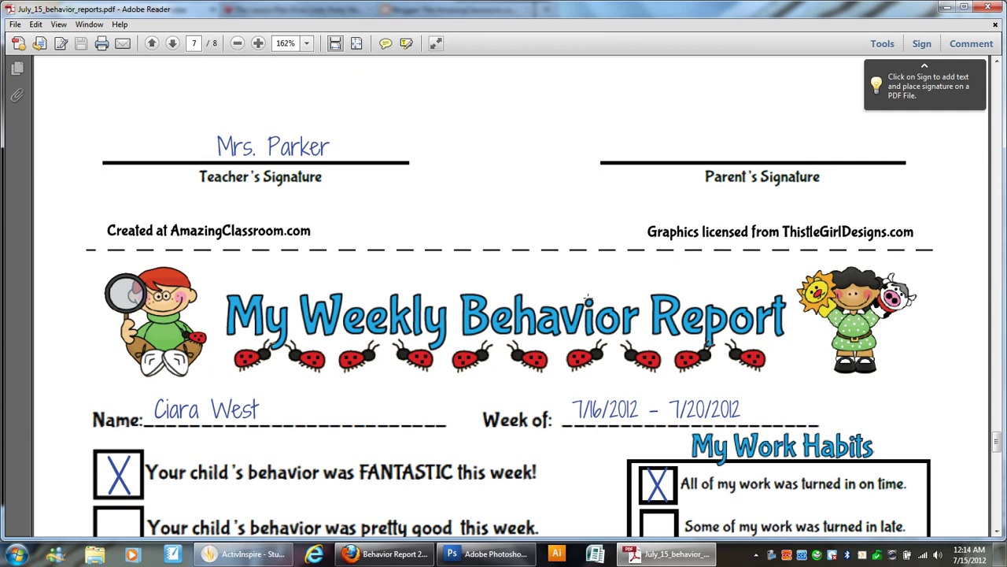
scroll(587, 298, up, 20)
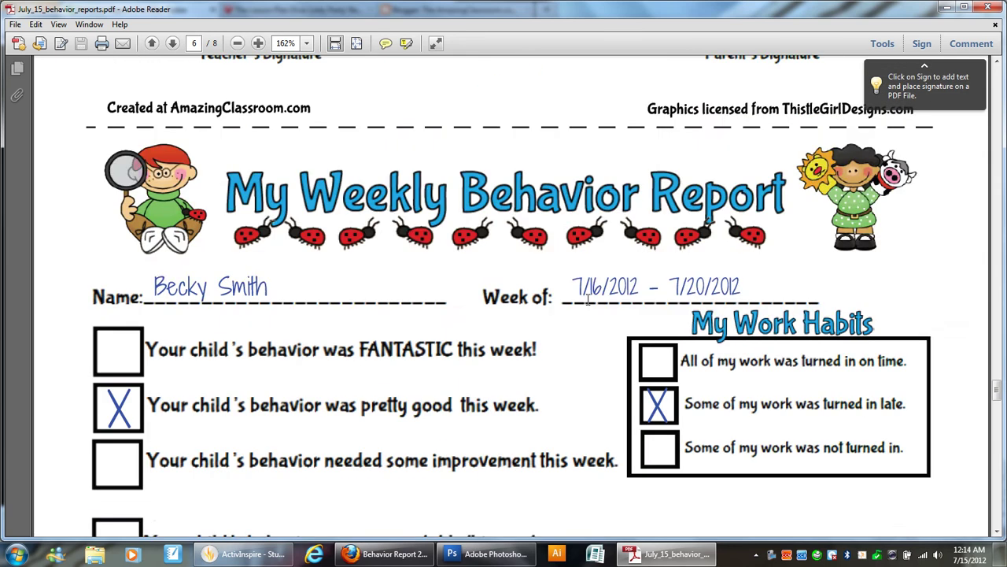
scroll(587, 299, up, 20)
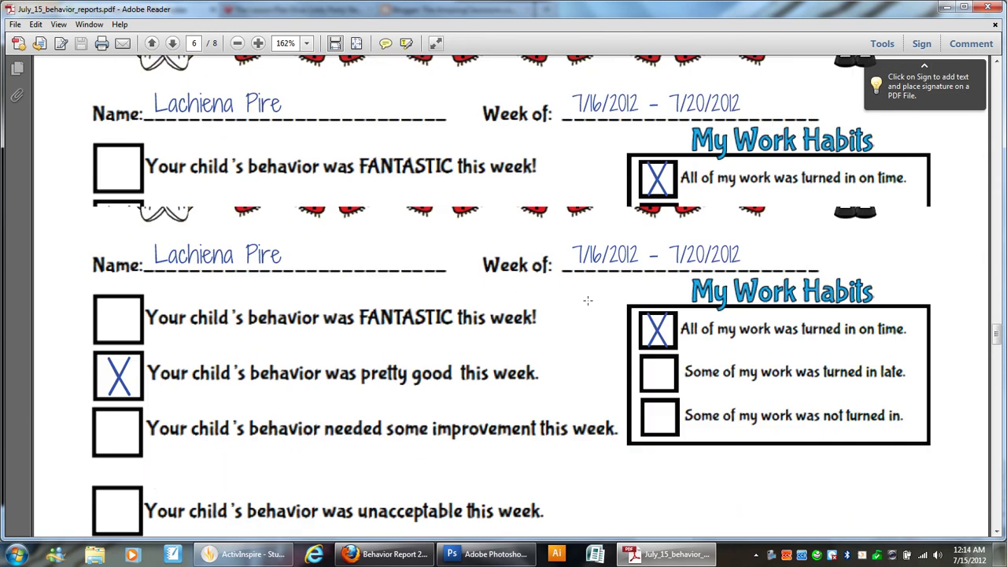
scroll(587, 300, up, 20)
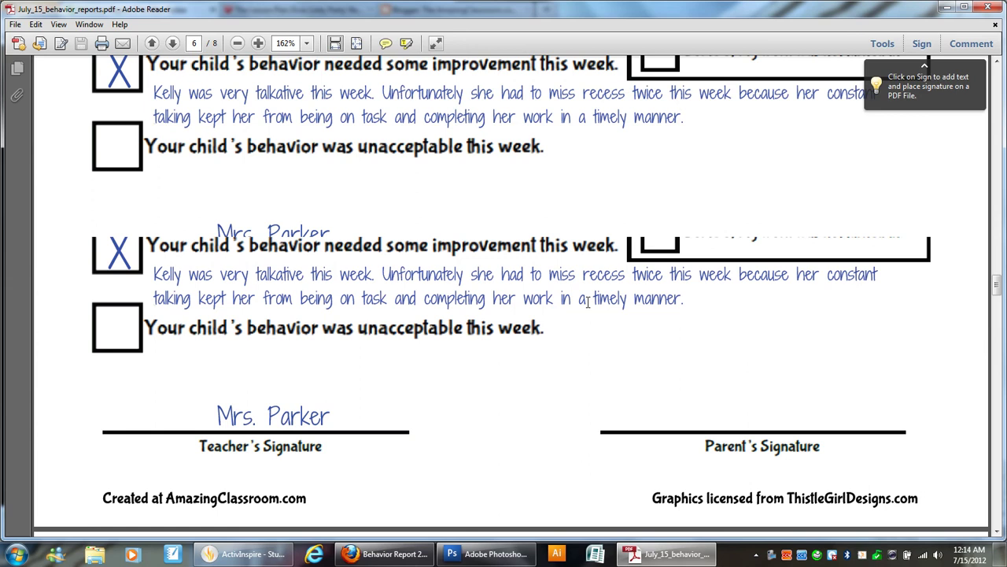
Step: Scroll the 8-page PDF from page 6 back to the FANTASTIC-rated report at the top of page 1
scroll(587, 302, up, 20)
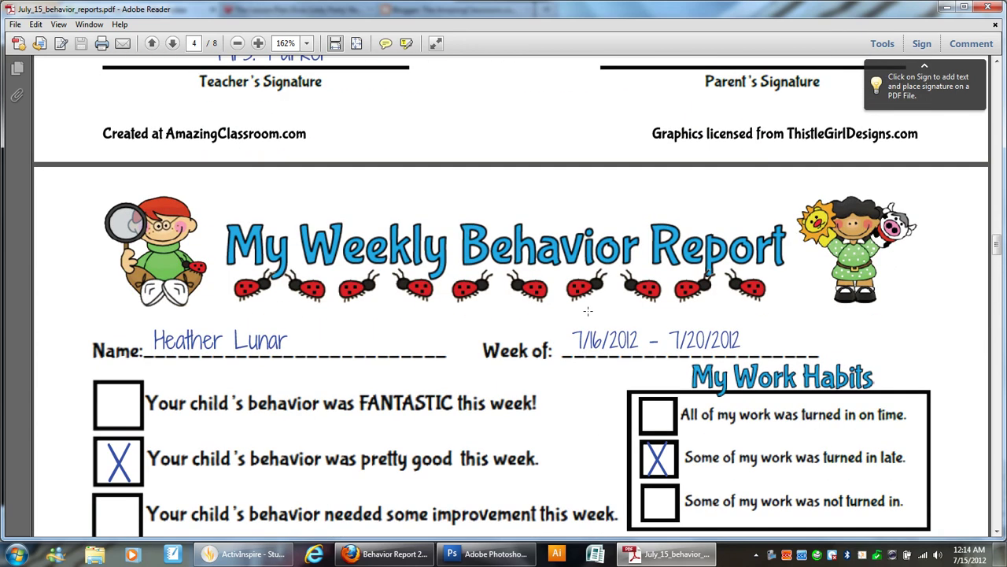
scroll(587, 311, up, 20)
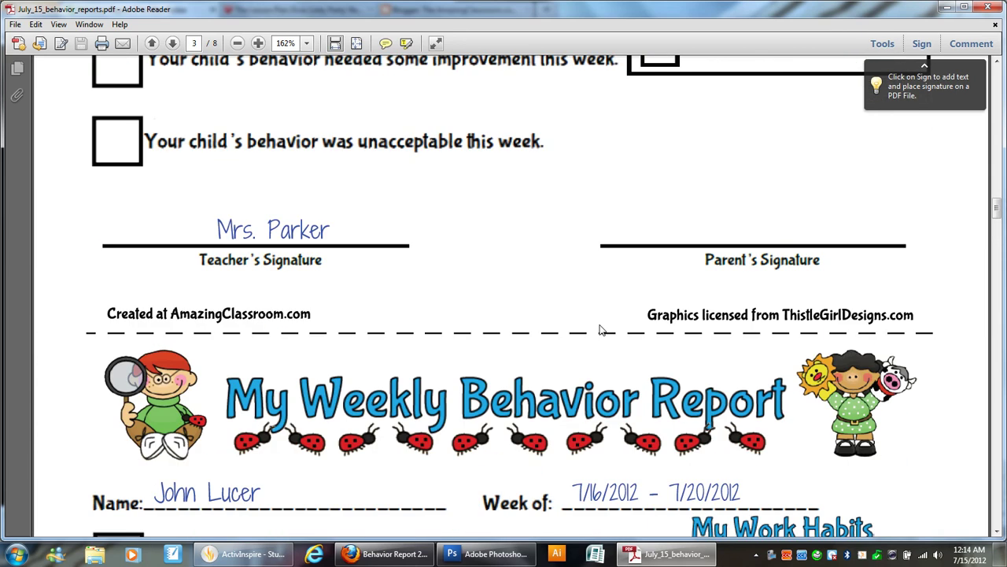
scroll(599, 327, up, 4)
scroll(599, 325, up, 3)
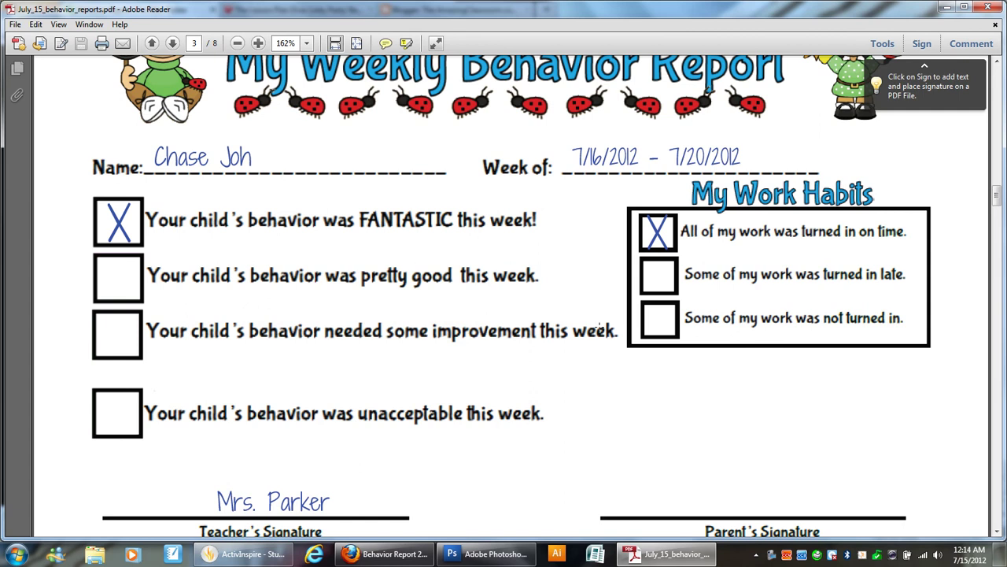
scroll(599, 325, up, 3)
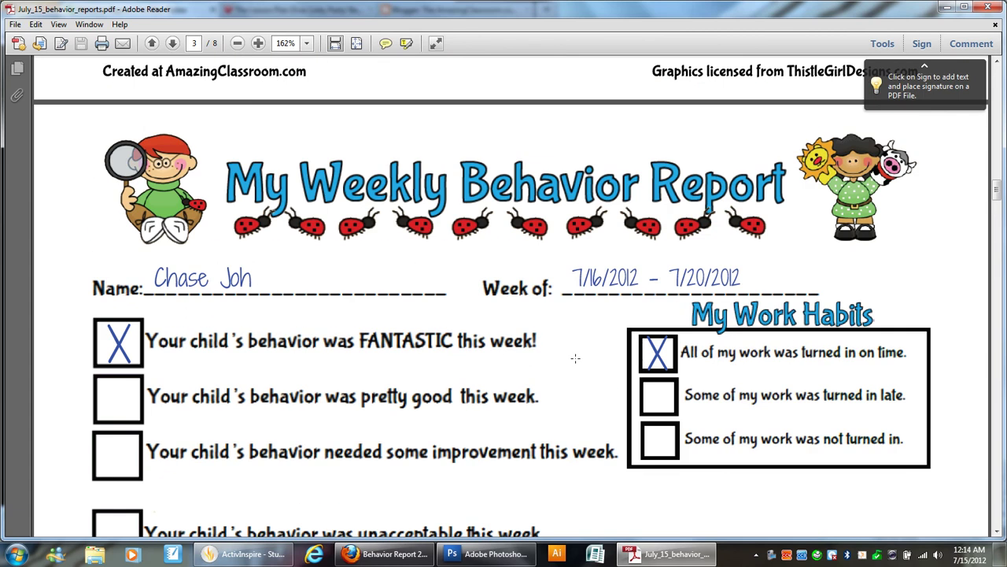
scroll(575, 358, up, 20)
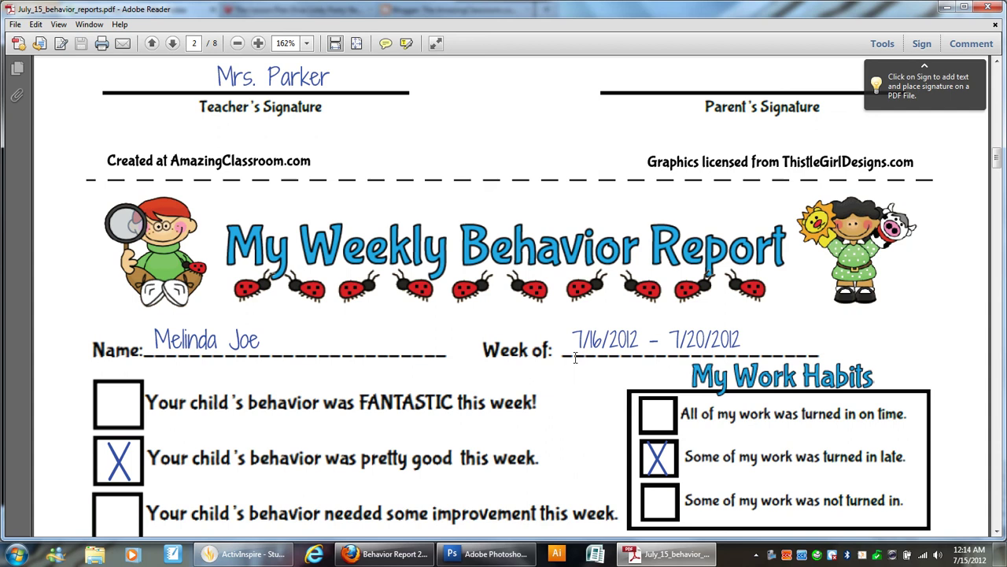
scroll(575, 358, up, 20)
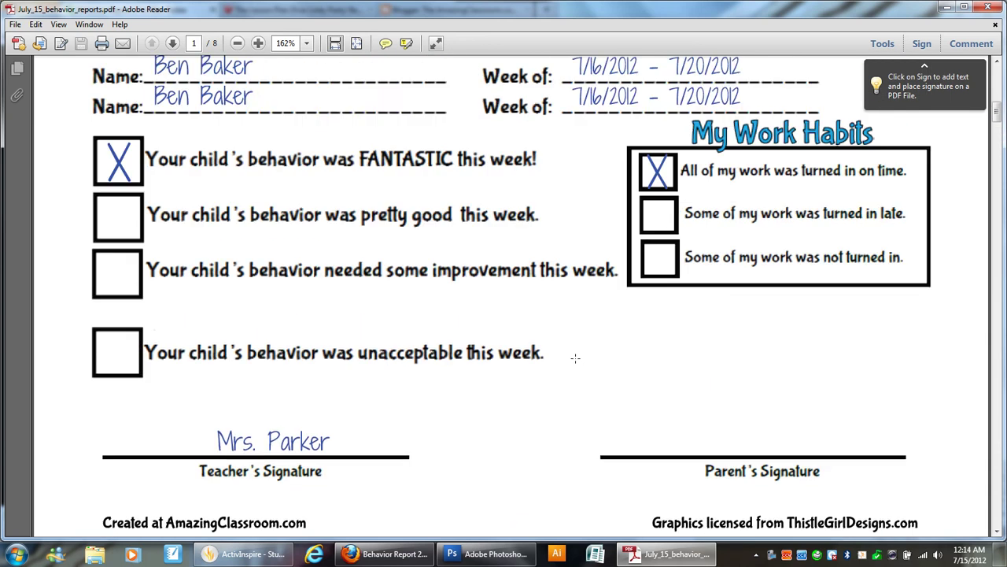
scroll(575, 359, up, 10)
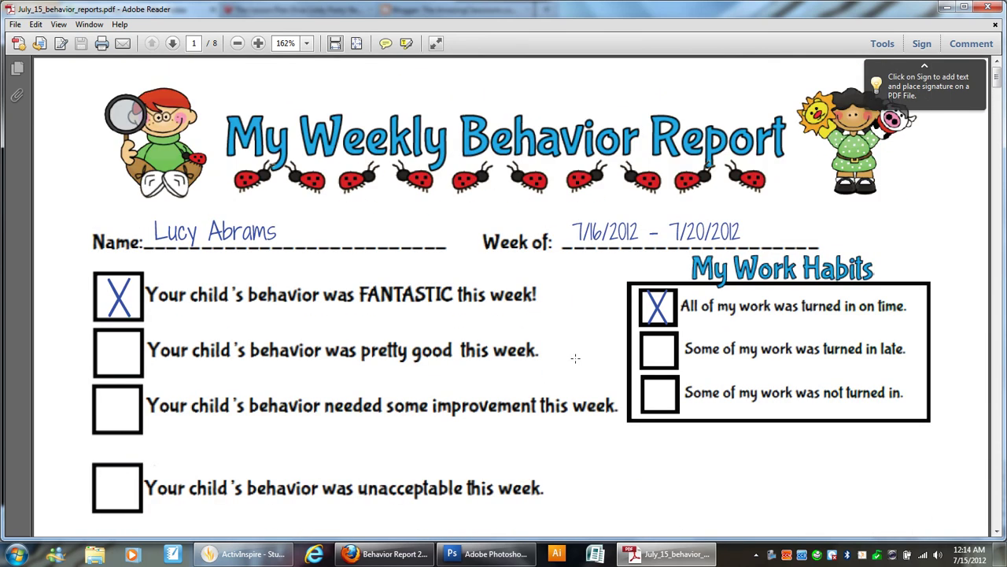